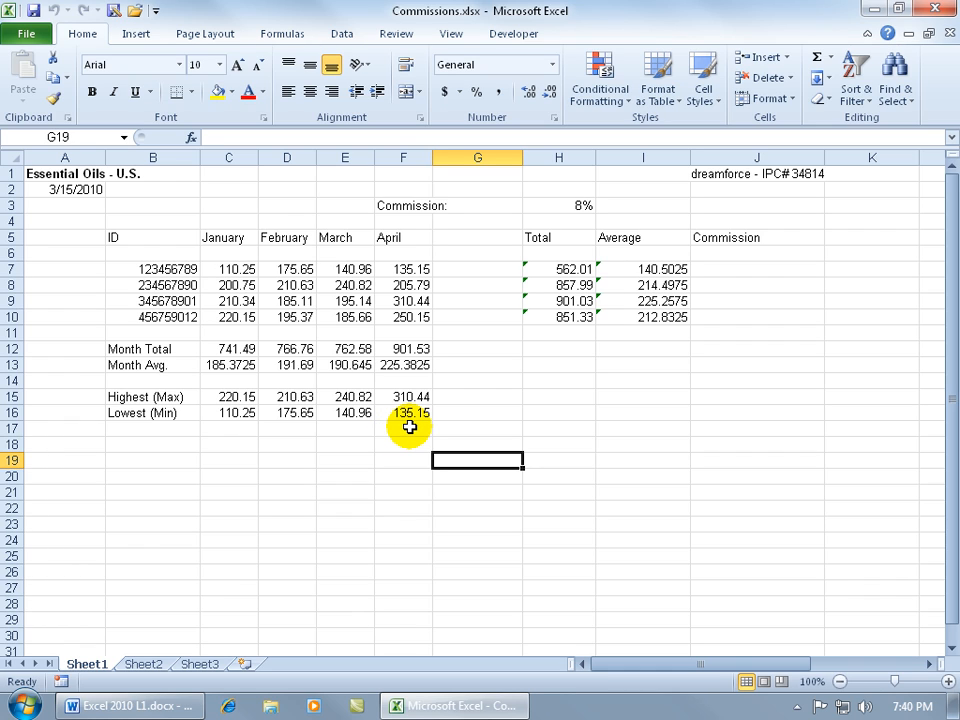
Delete the contents of the April lowest-value cell F16, and undo, redo and undo that deletion.
{"action": "left_click", "coordinate": [400, 415]}
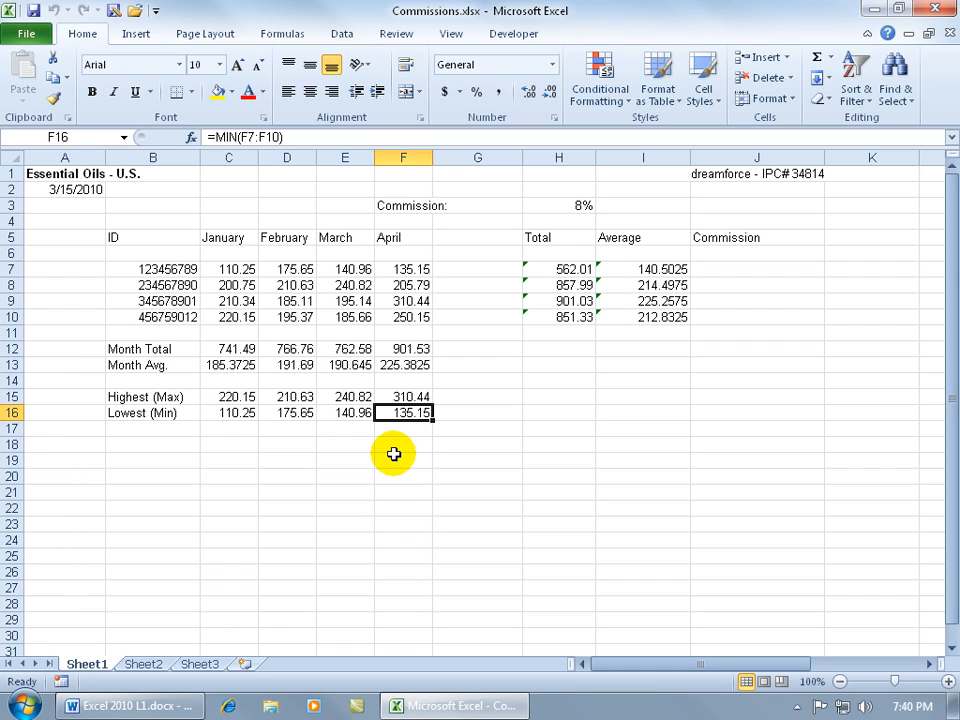
{"action": "key", "text": "Delete"}
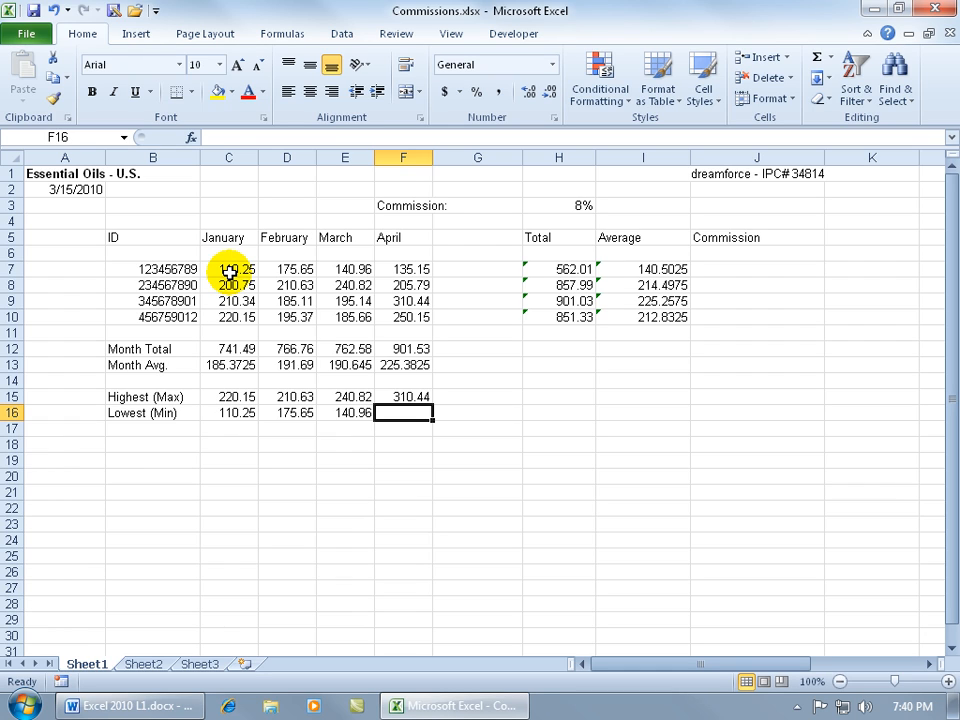
{"action": "key", "text": "ctrl+z"}
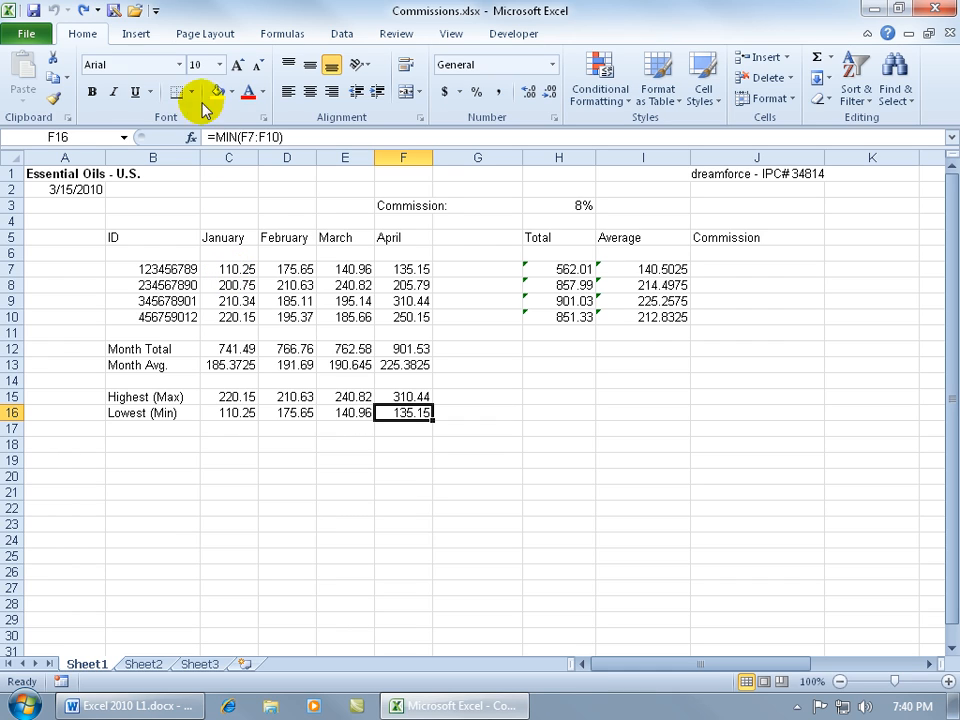
{"action": "left_click", "coordinate": [84, 16]}
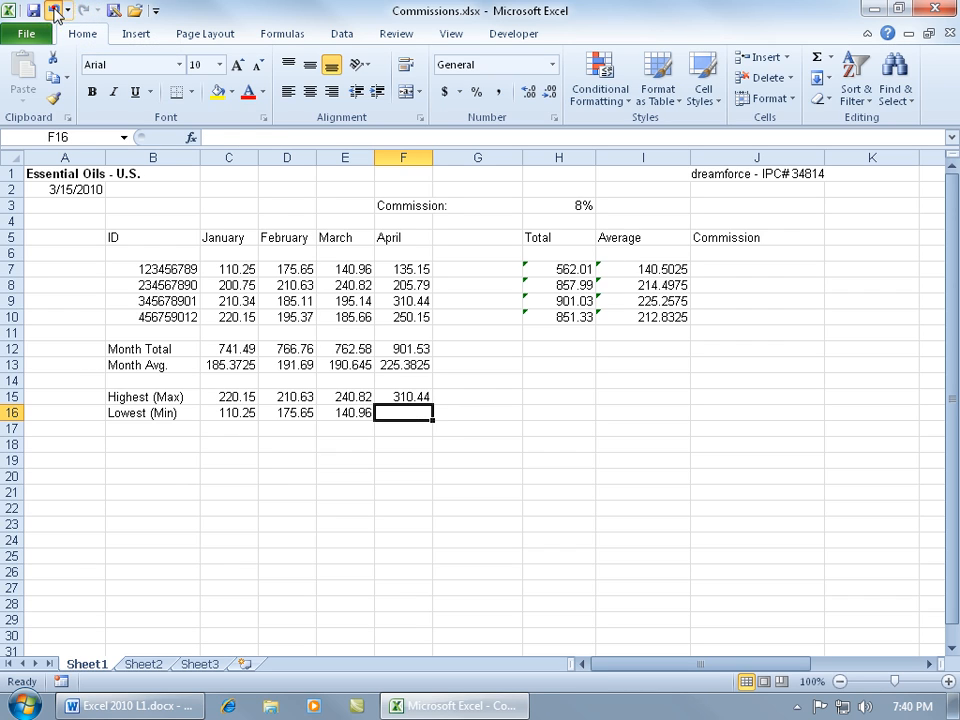
{"action": "left_click", "coordinate": [54, 14]}
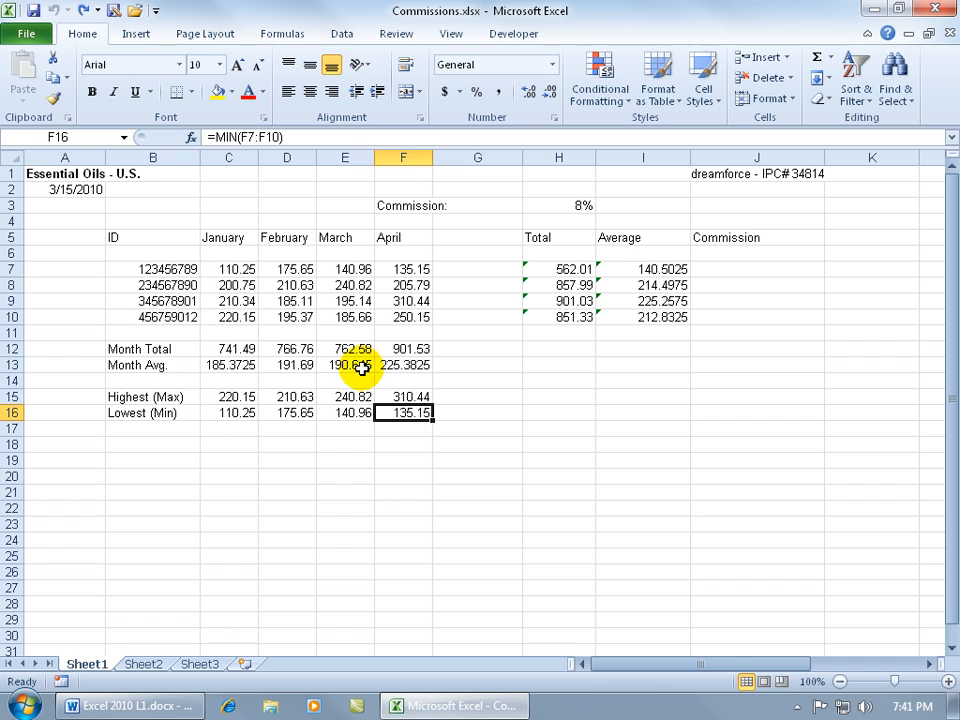
Remove the formula from cell F16 with Clear Contents and undo the clearing.
{"action": "left_click", "coordinate": [829, 100]}
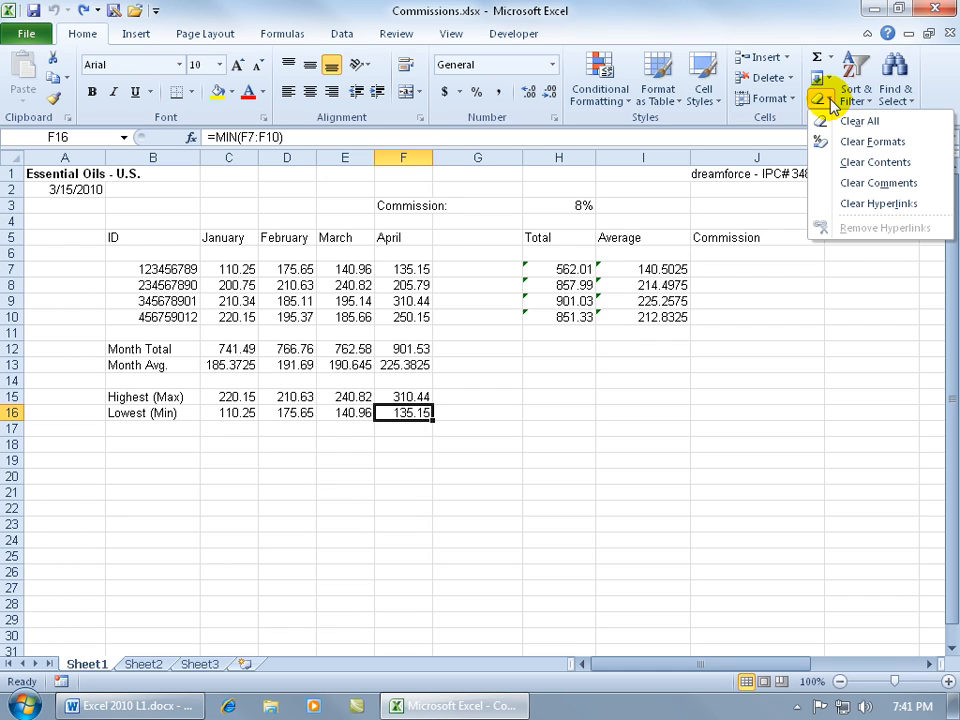
{"action": "left_click", "coordinate": [845, 162]}
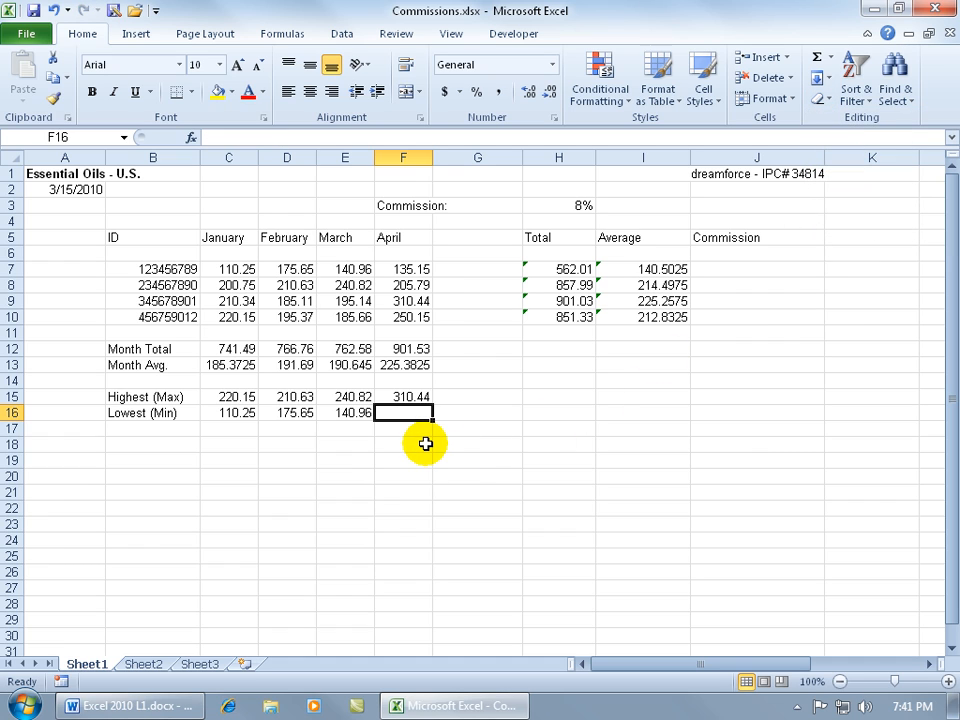
{"action": "left_click", "coordinate": [55, 10]}
Format the monthly sales figures in C7:F10 as bold, italic and underlined with a light orange fill.
{"action": "left_click_drag", "start_coordinate": [242, 272], "coordinate": [405, 316]}
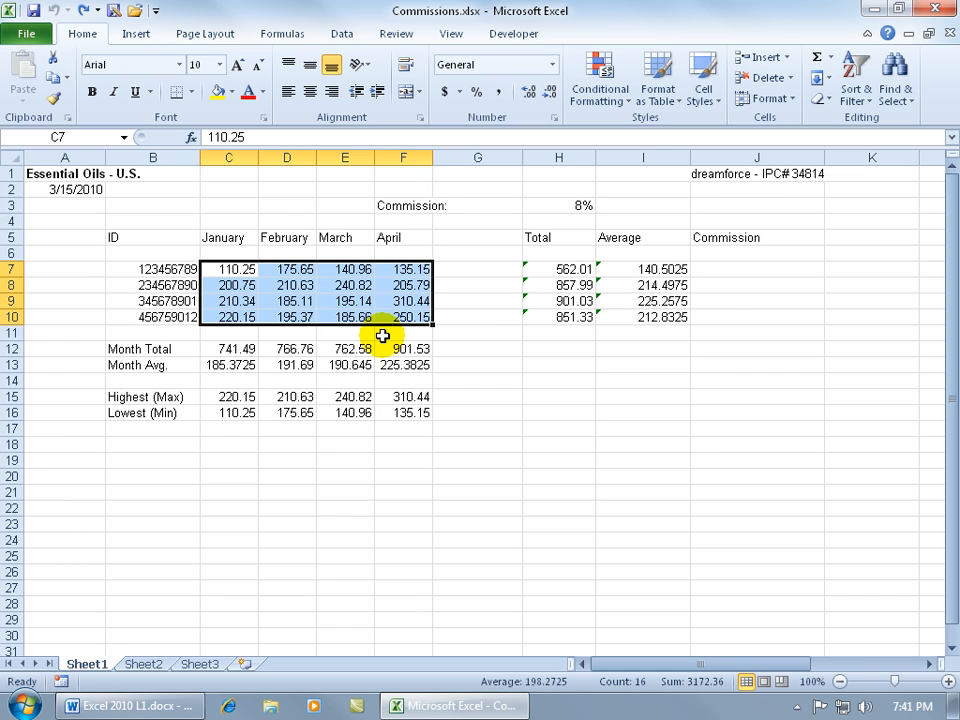
{"action": "left_click", "coordinate": [92, 92]}
{"action": "left_click", "coordinate": [113, 92]}
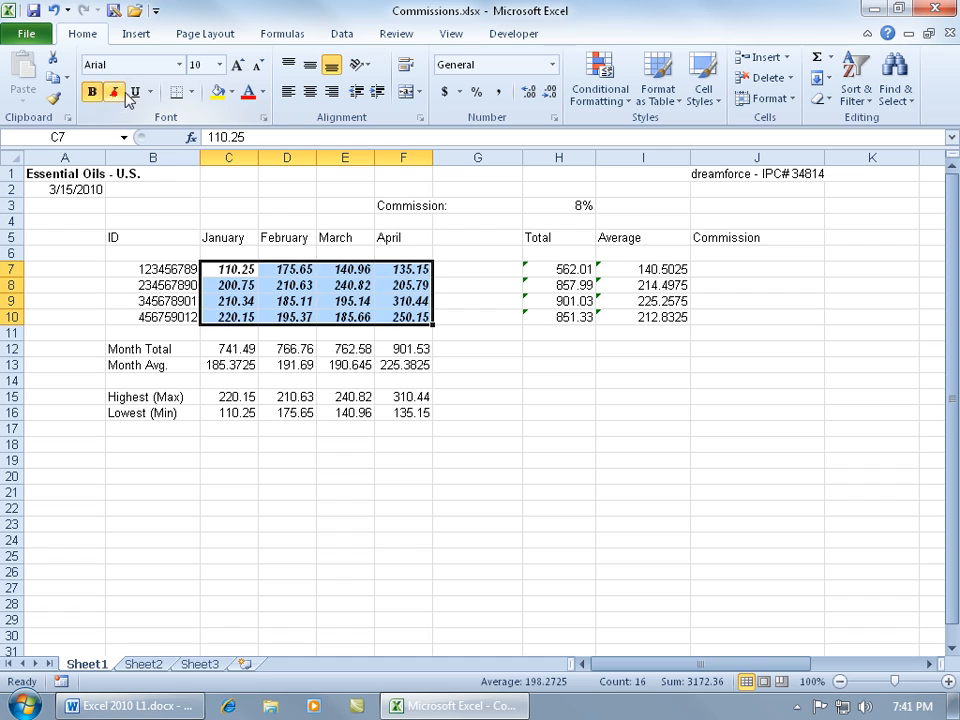
{"action": "left_click", "coordinate": [134, 92]}
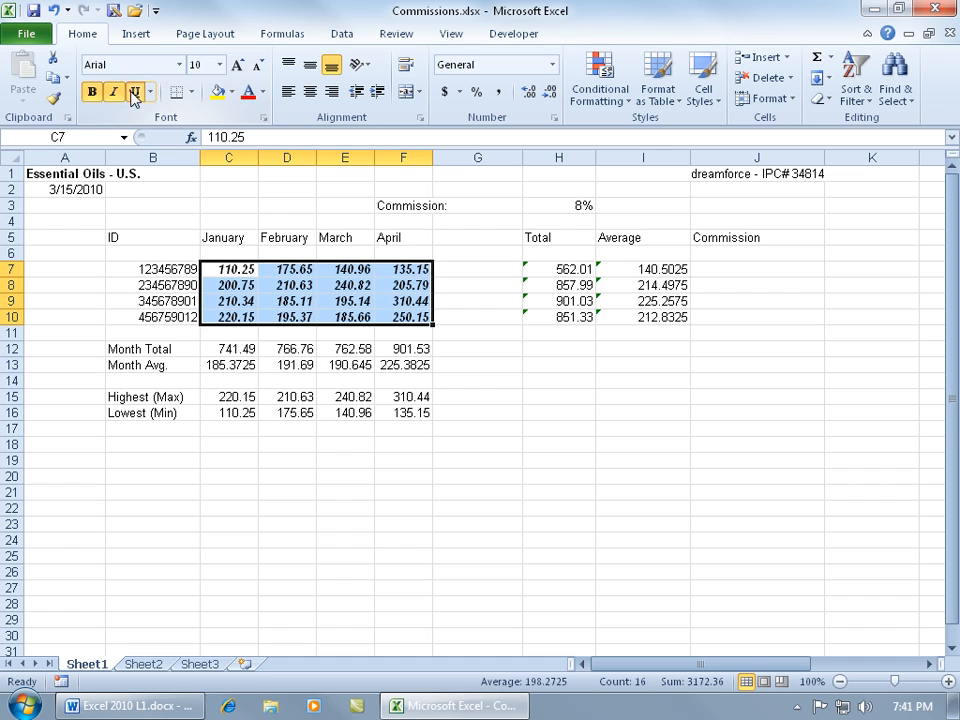
{"action": "left_click", "coordinate": [232, 93]}
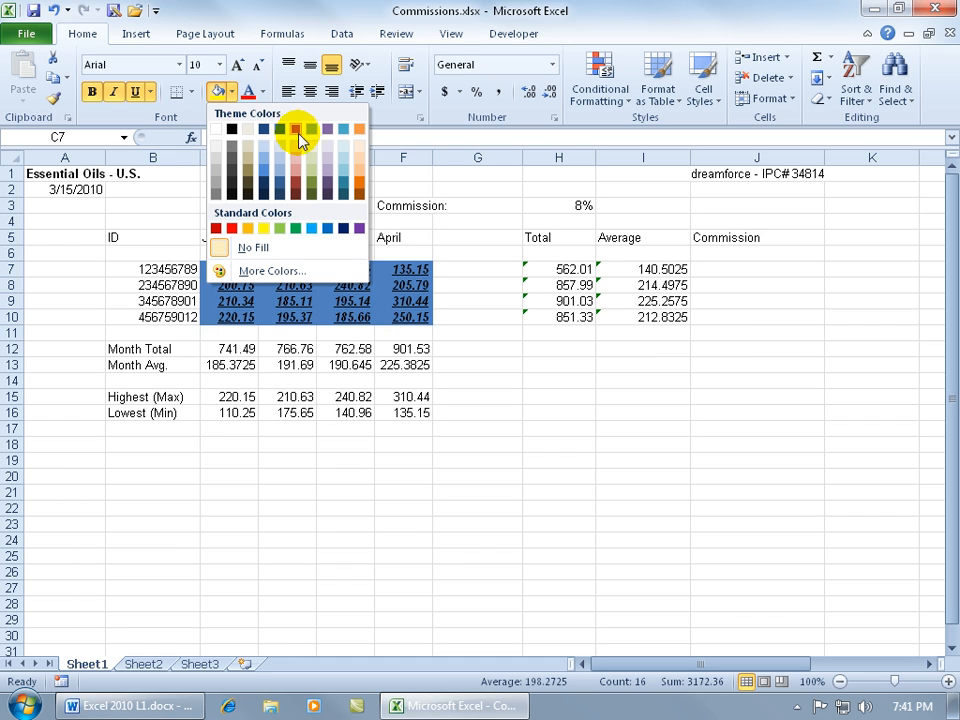
{"action": "left_click", "coordinate": [359, 162]}
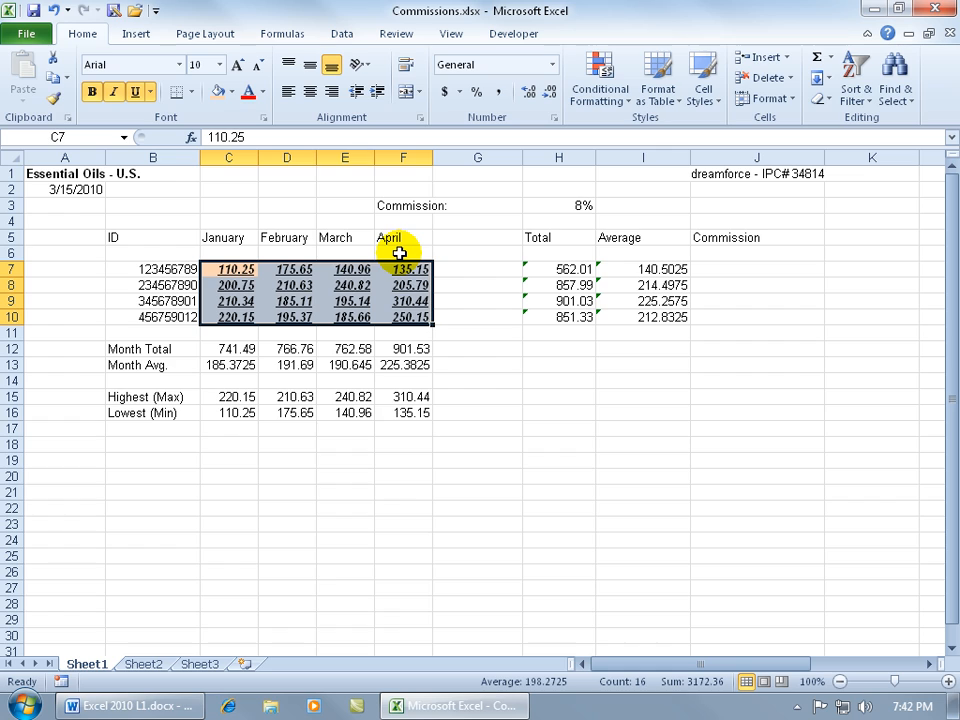
Strip the formatting from C7:F10 with Clear Formats and undo the clearing.
{"action": "left_click", "coordinate": [829, 102]}
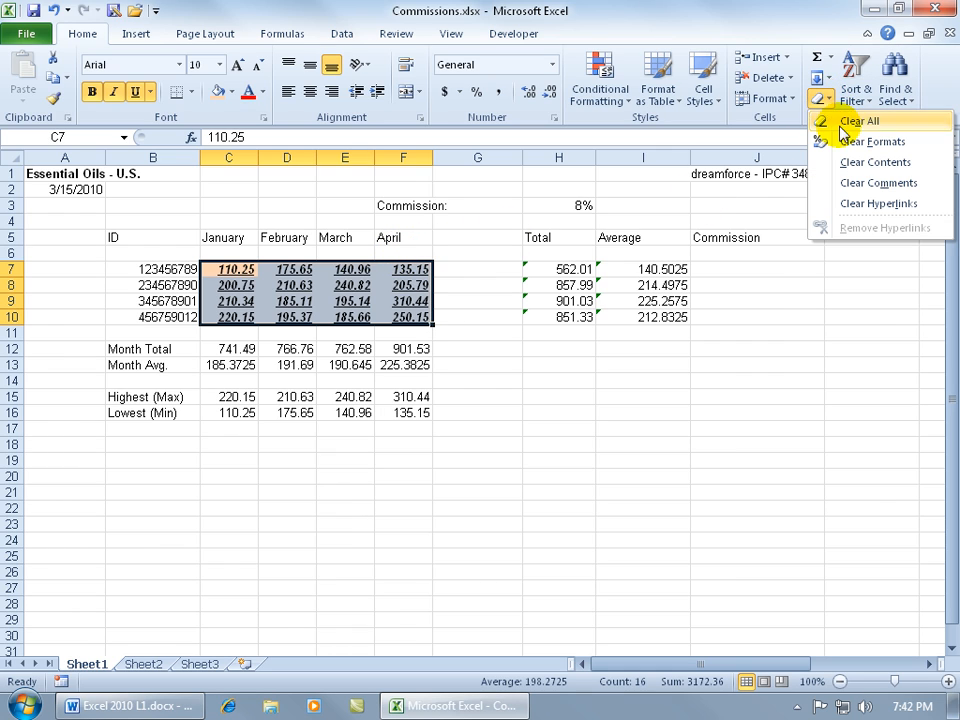
{"action": "left_click", "coordinate": [845, 142]}
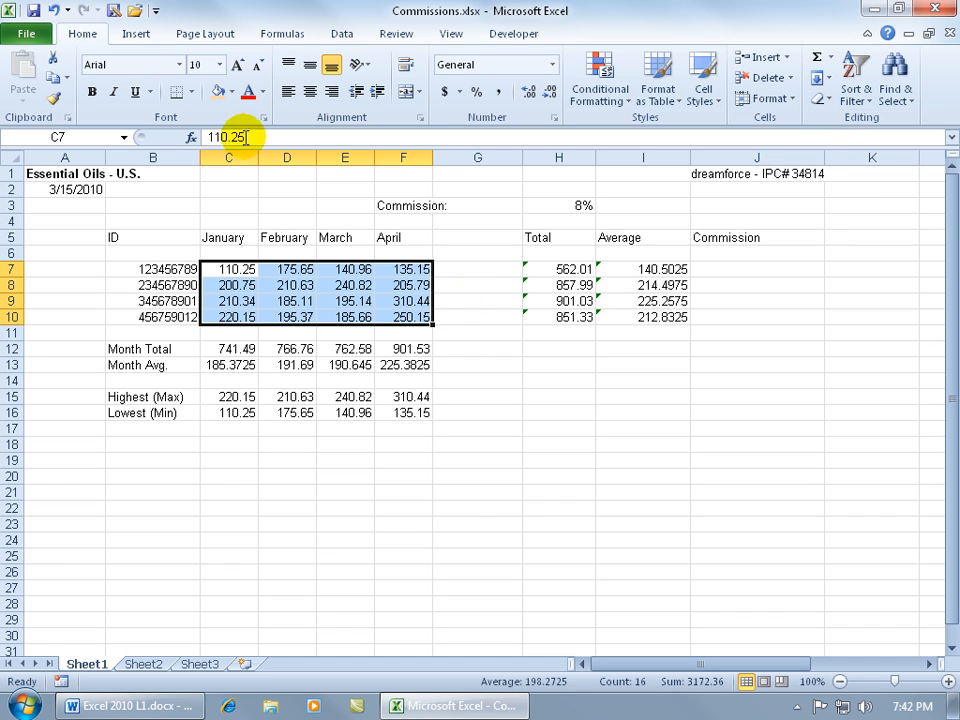
{"action": "left_click", "coordinate": [52, 11]}
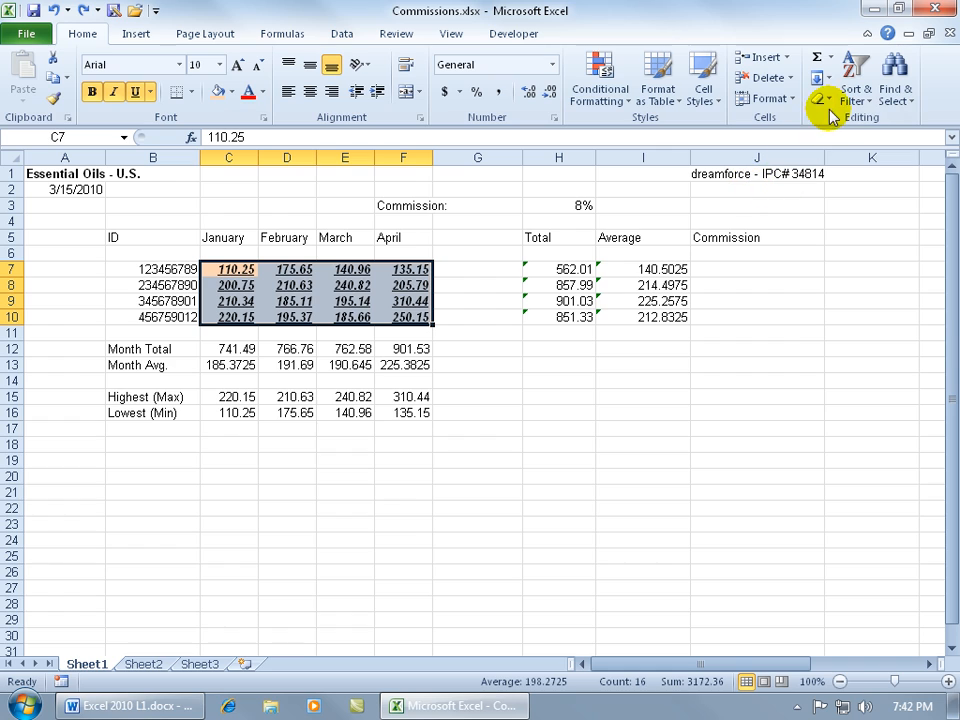
Delete the values in C7:F10 directly and again with Clear Contents, undoing each removal.
{"action": "key", "text": "Delete"}
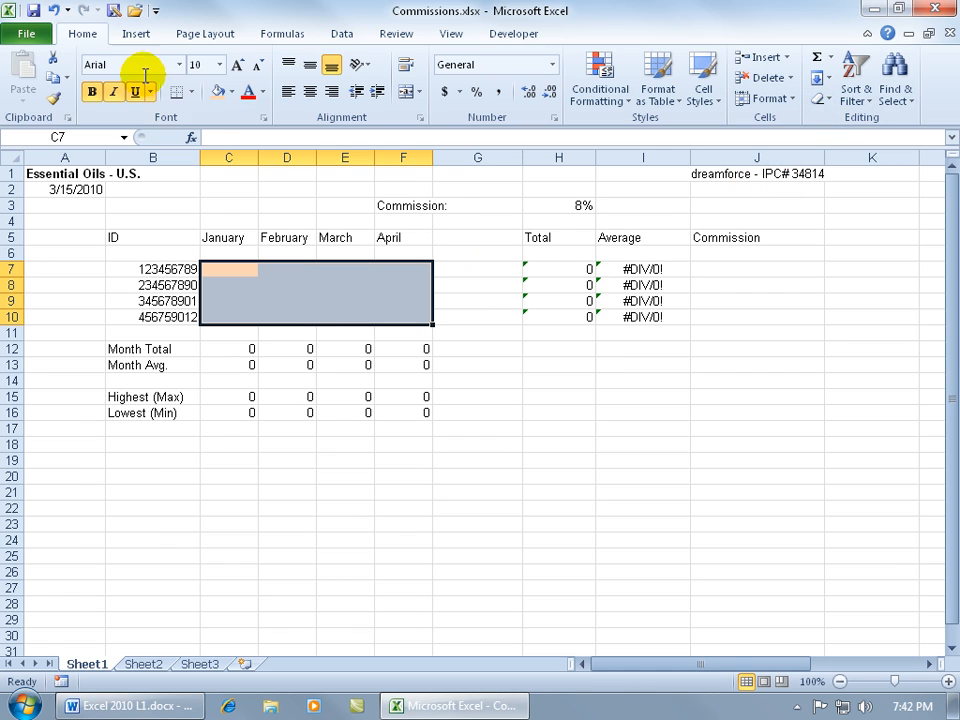
{"action": "left_click", "coordinate": [52, 11]}
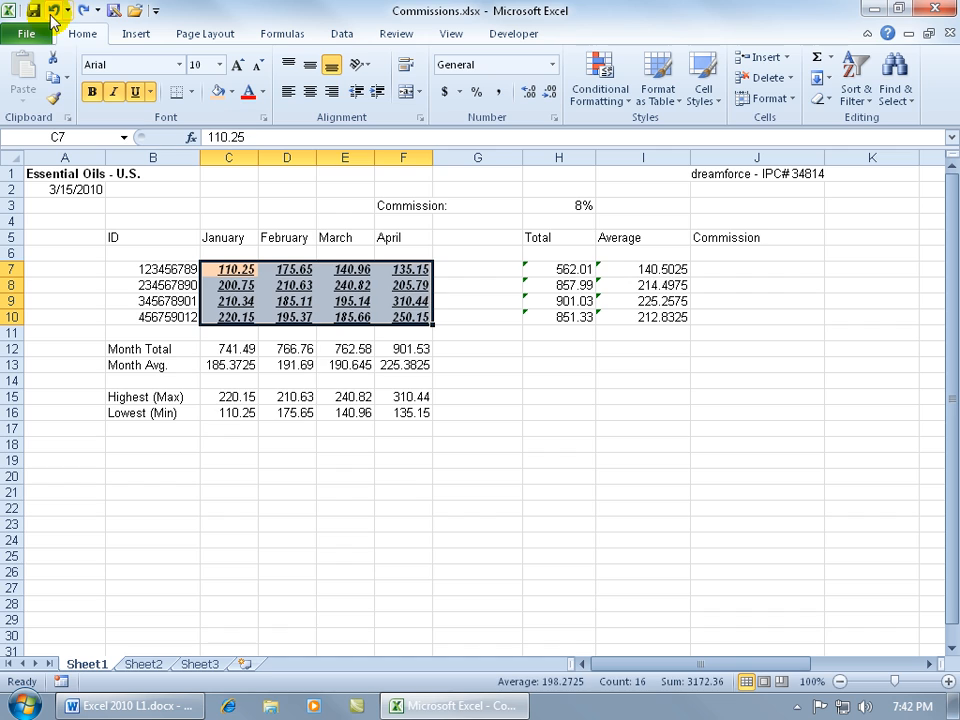
{"action": "left_click", "coordinate": [820, 99]}
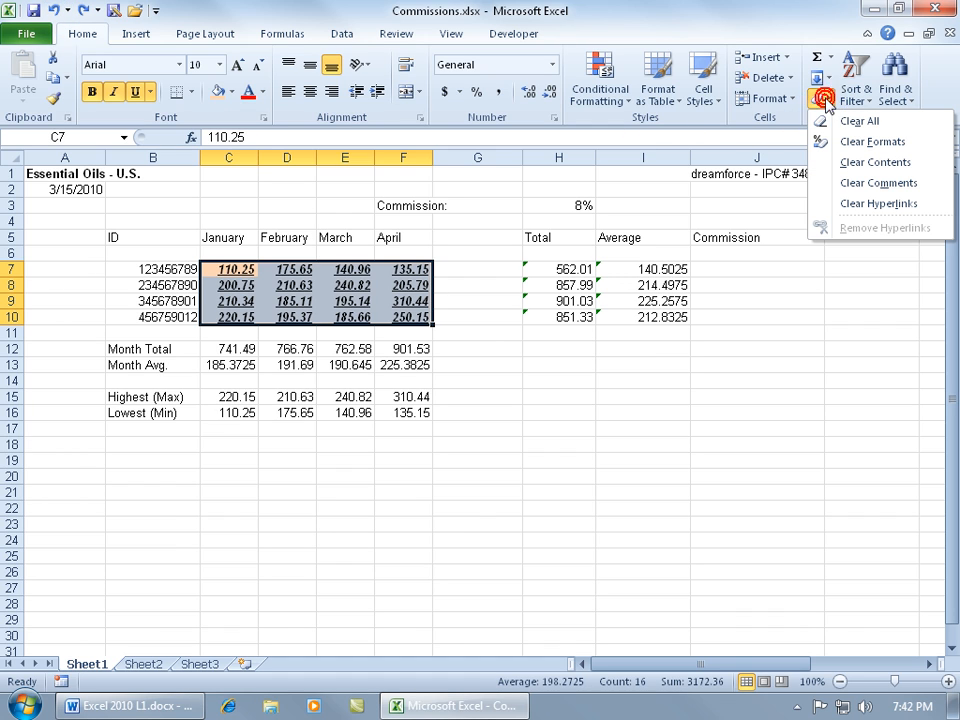
{"action": "left_click", "coordinate": [842, 161]}
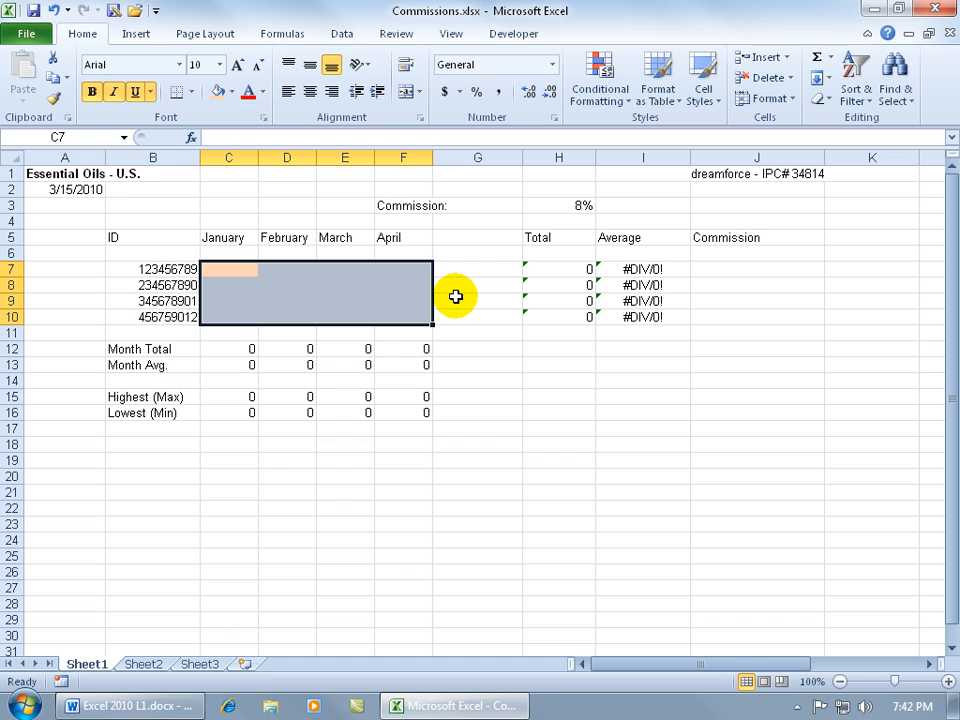
{"action": "left_click", "coordinate": [53, 11]}
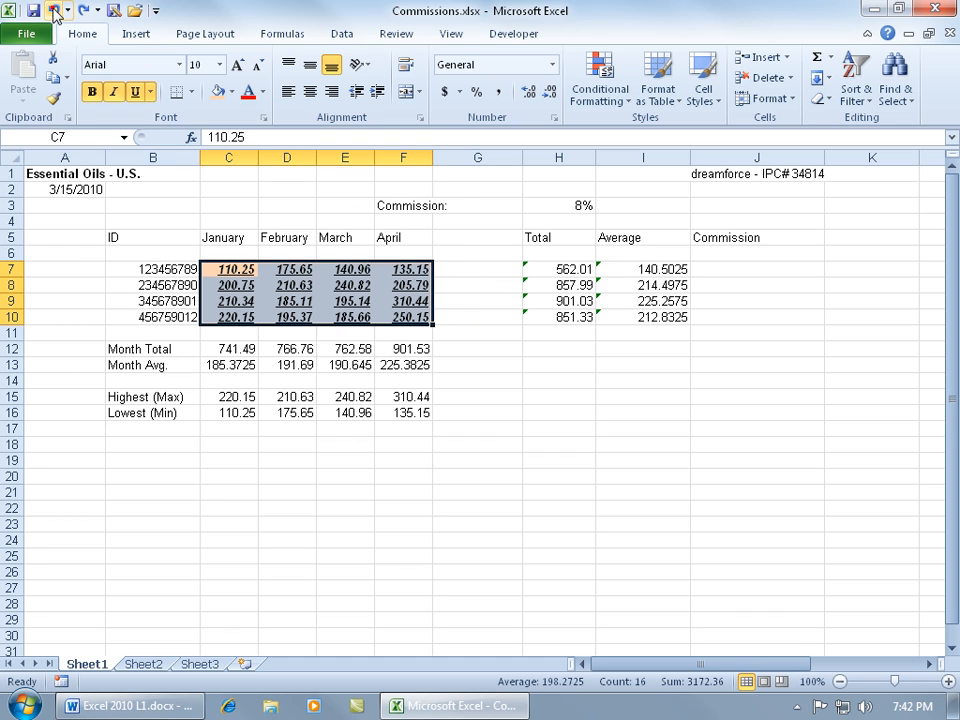
Remove both values and formatting from C7:F10 with Clear All and undo the clearing.
{"action": "left_click", "coordinate": [824, 103]}
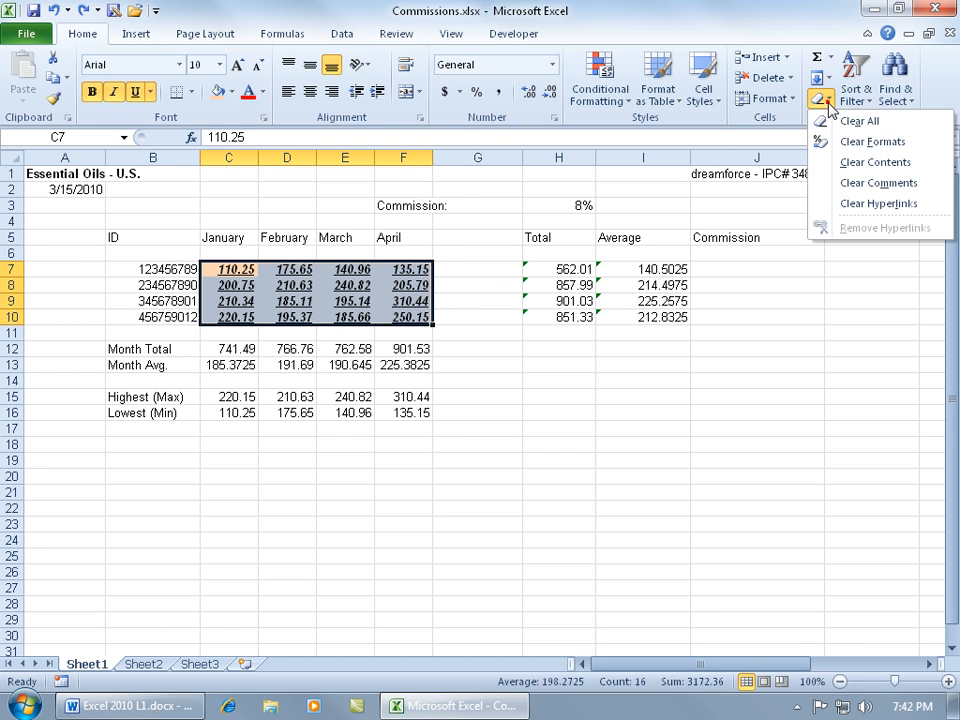
{"action": "left_click", "coordinate": [833, 120]}
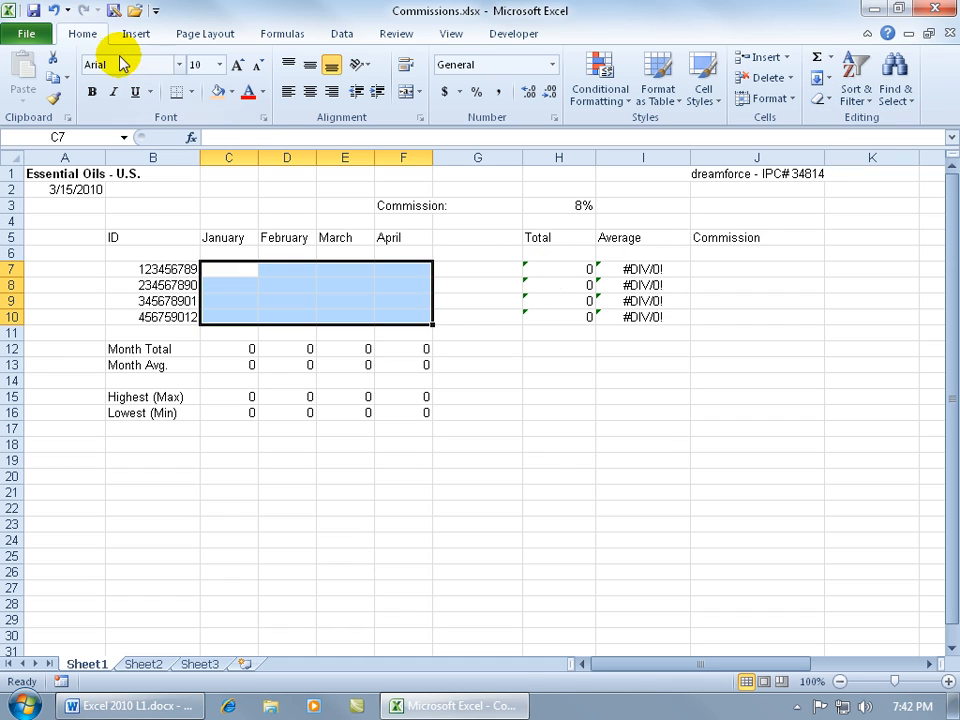
{"action": "left_click", "coordinate": [53, 11]}
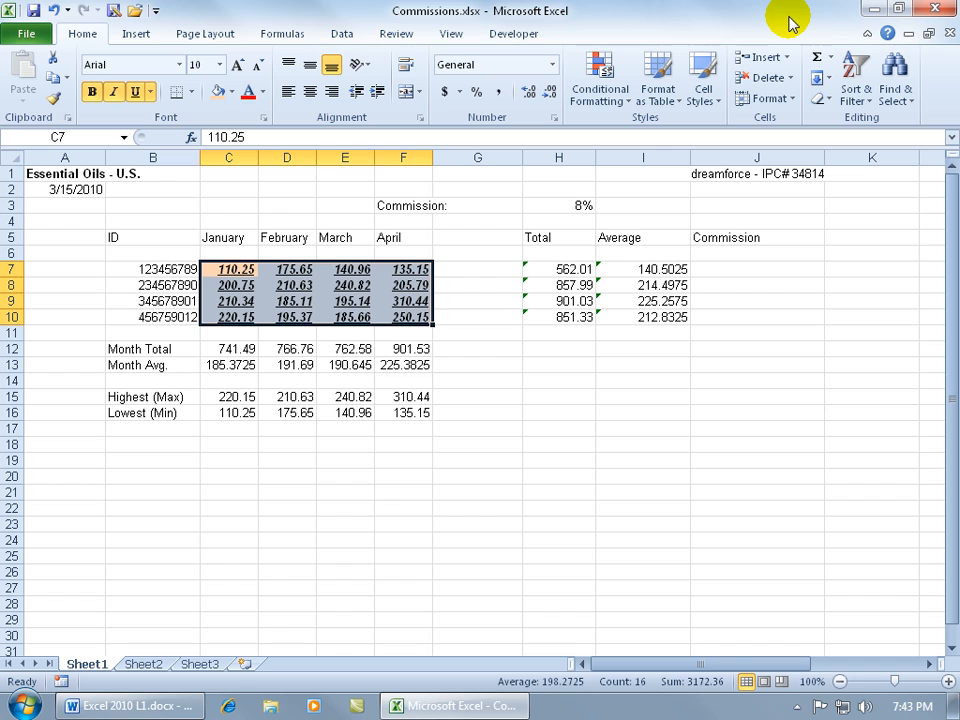
Close the workbook and reopen Commissions.xlsx from the taskbar's list of recent files.
{"action": "left_click", "coordinate": [946, 35]}
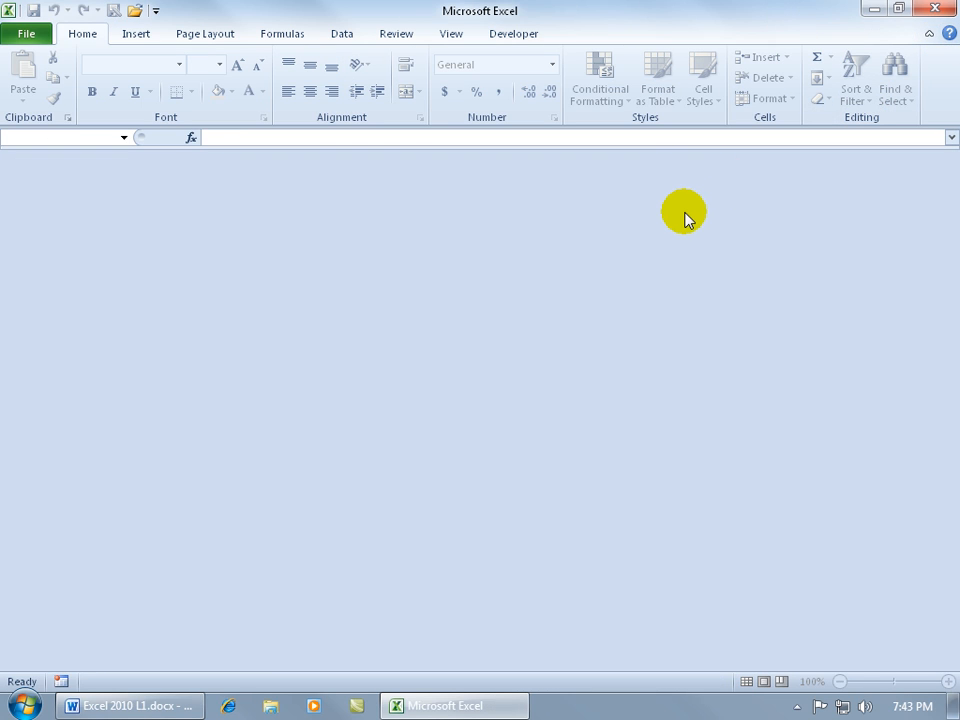
{"action": "right_click", "coordinate": [462, 708]}
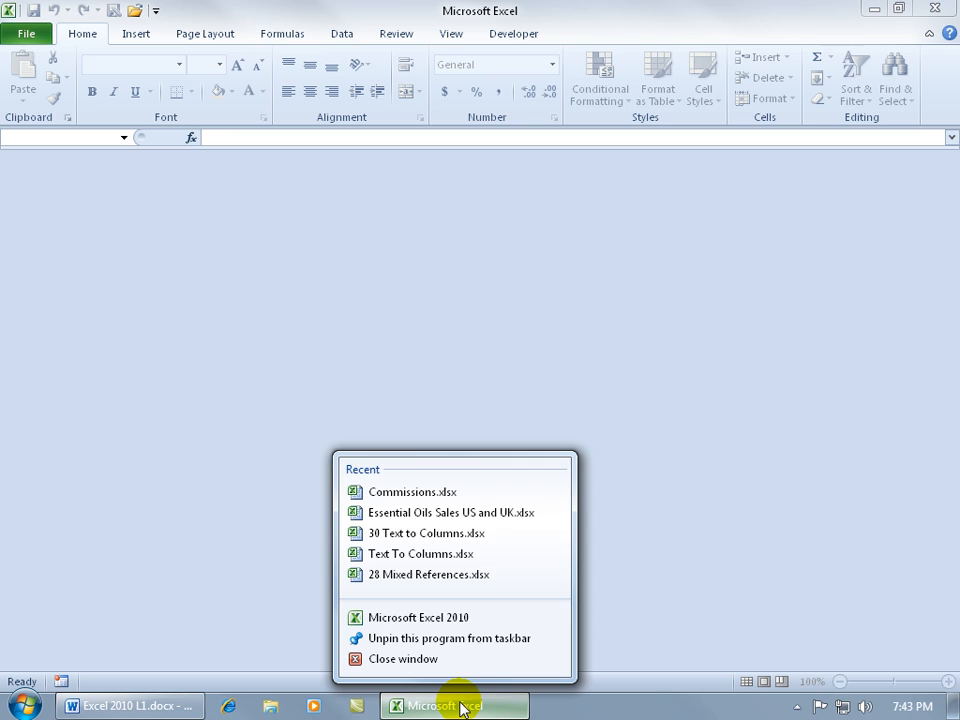
{"action": "left_click", "coordinate": [453, 494]}
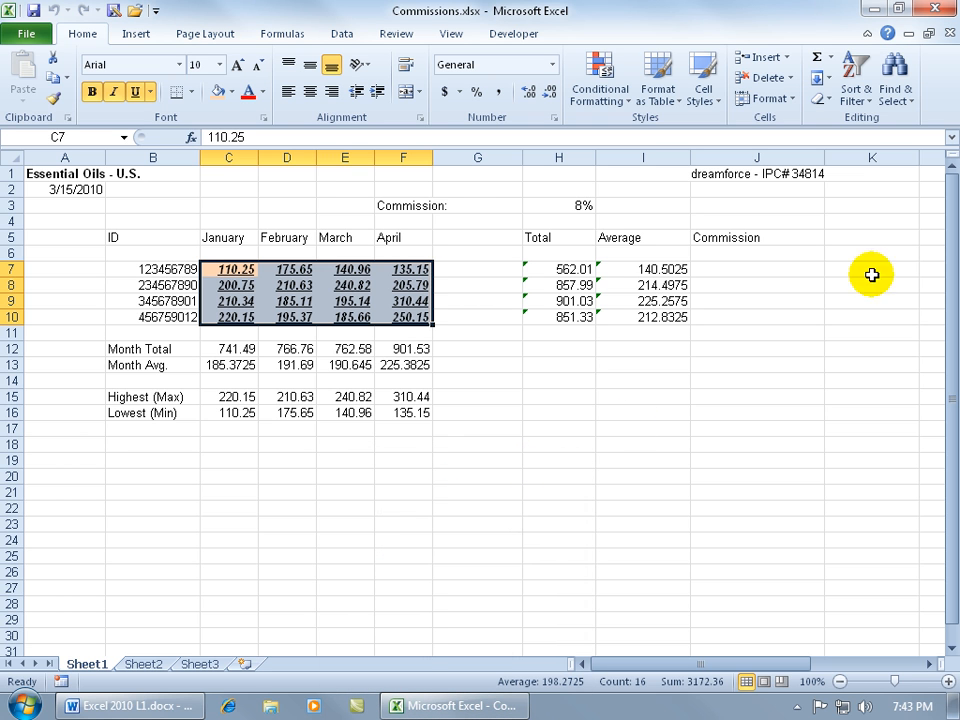
Close the workbook again and reopen Commissions.xlsx from the Recent Workbooks list.
{"action": "left_click", "coordinate": [947, 32]}
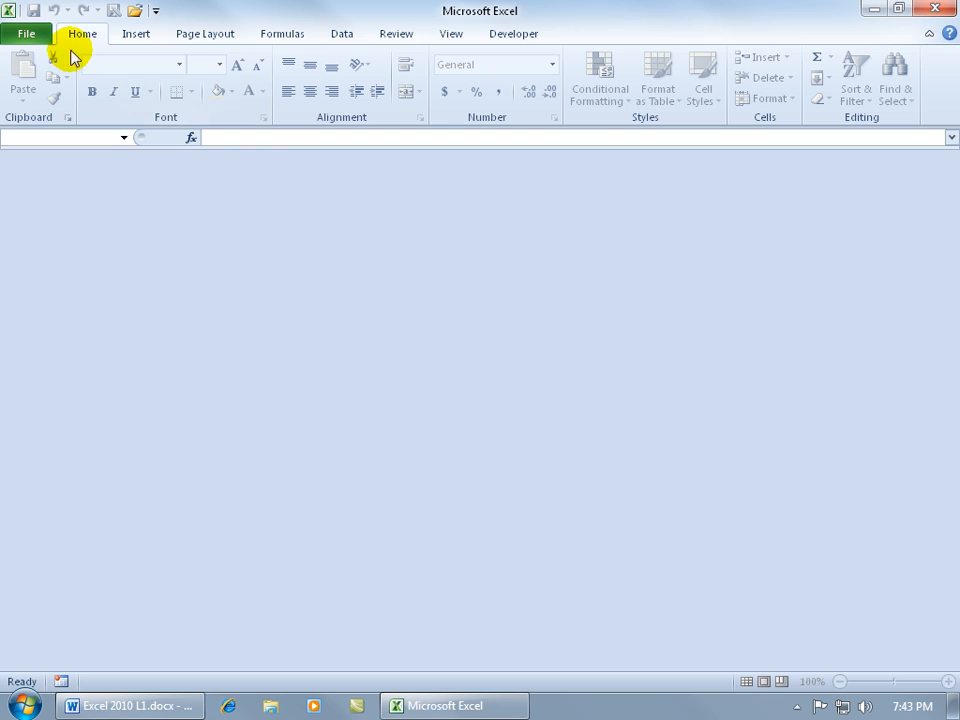
{"action": "left_click", "coordinate": [40, 34]}
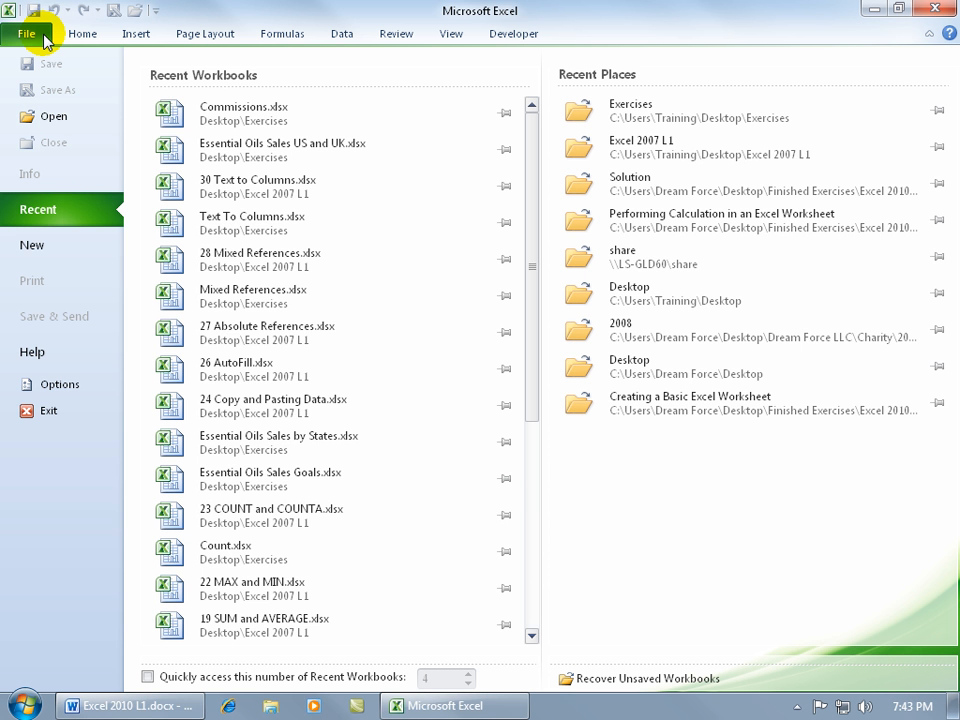
{"action": "left_click", "coordinate": [288, 121]}
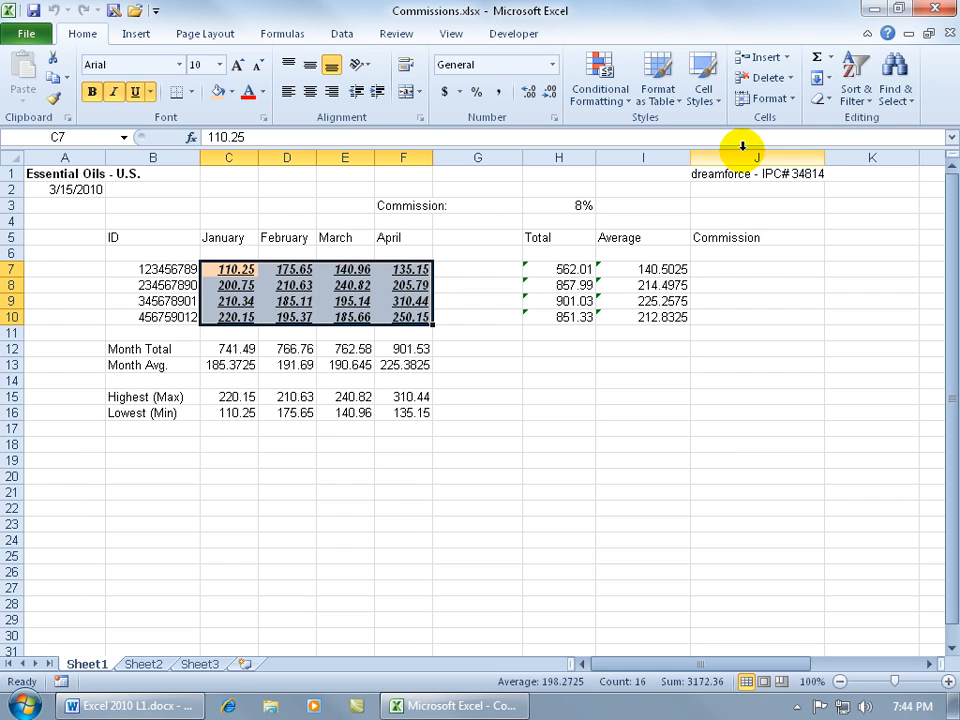
Remove the bold and italic formatting from the sales figures in C7:F10.
{"action": "left_click", "coordinate": [828, 99]}
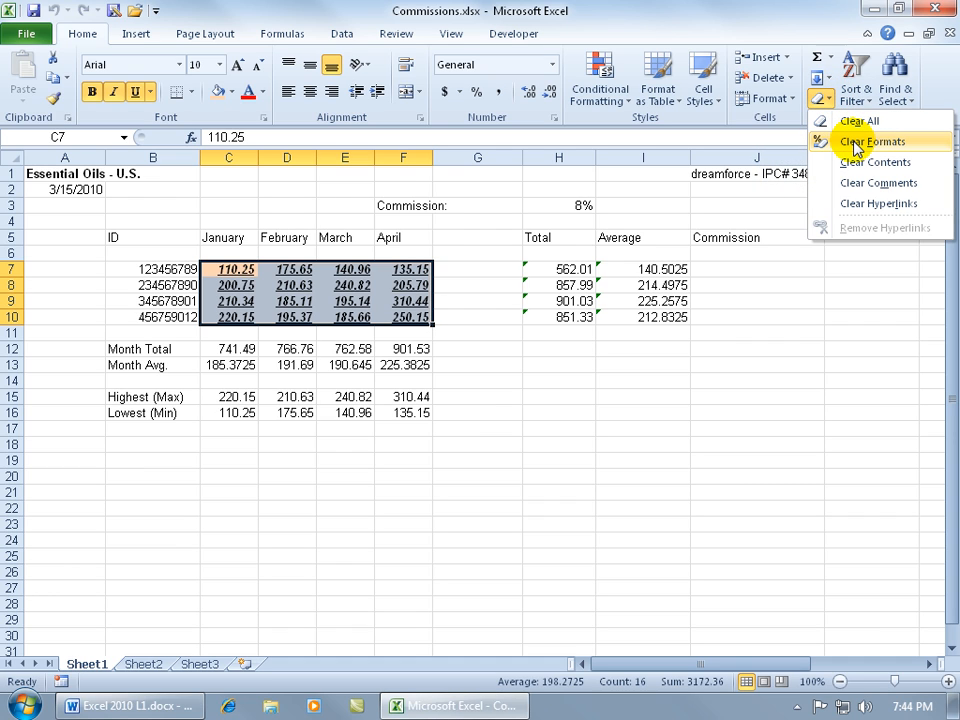
{"action": "left_click", "coordinate": [107, 88]}
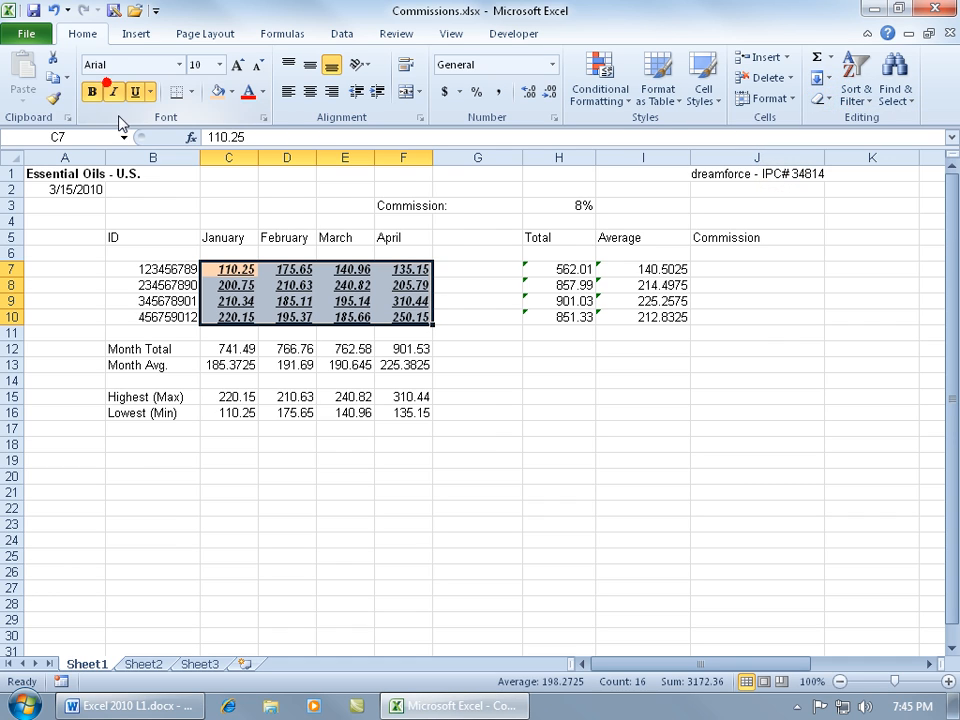
{"action": "left_click", "coordinate": [92, 96]}
{"action": "left_click", "coordinate": [113, 93]}
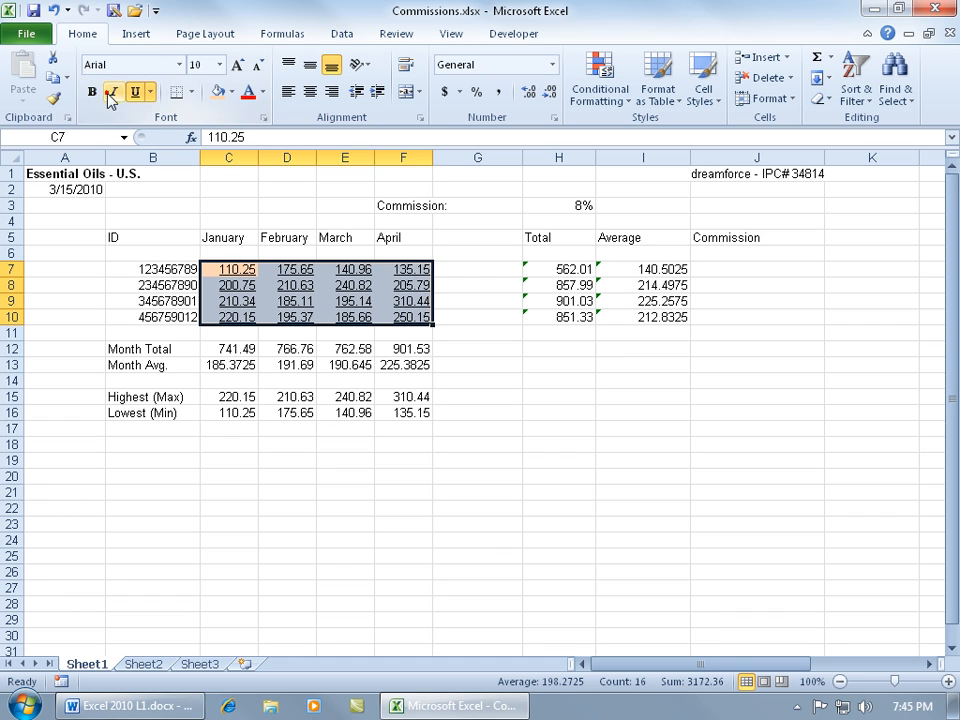
Apply Clear Formats to C7:F10, and undo both that clearing and the italic removal.
{"action": "left_click", "coordinate": [821, 99]}
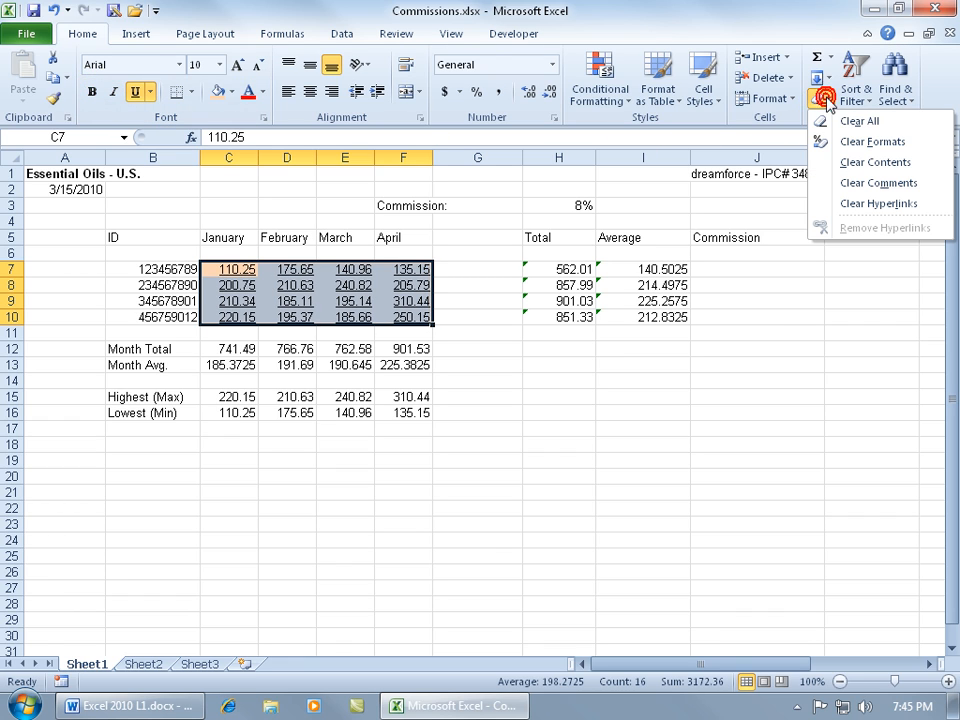
{"action": "left_click", "coordinate": [862, 141]}
{"action": "left_click", "coordinate": [467, 330]}
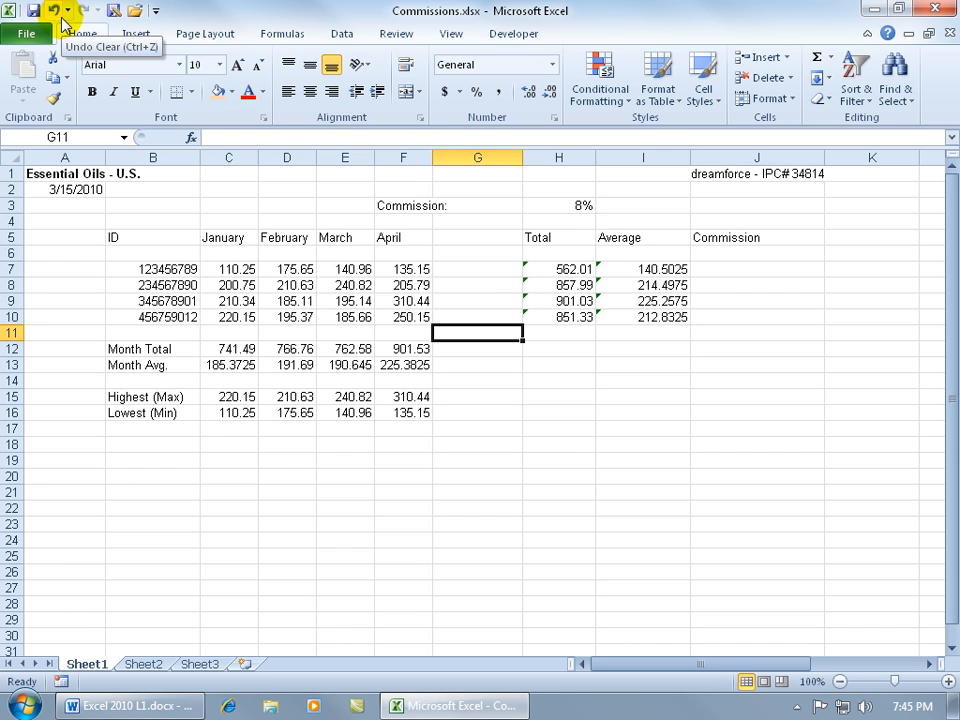
{"action": "left_click", "coordinate": [53, 12]}
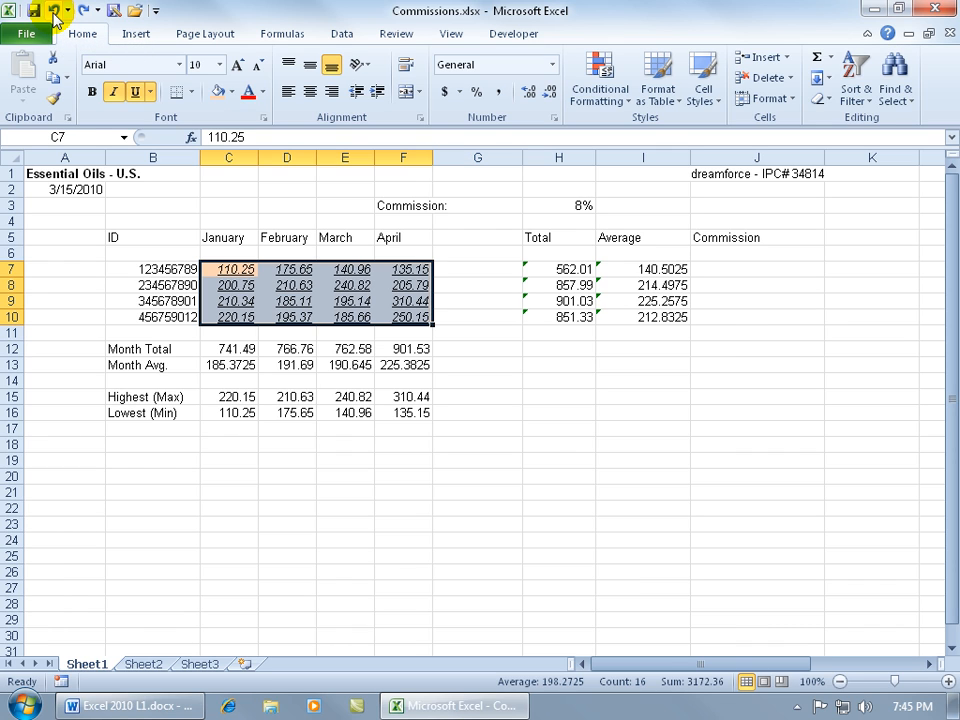
Undo one more formatting change on C7:F10, and redo all the undone changes through the format clearing.
{"action": "left_click", "coordinate": [53, 12]}
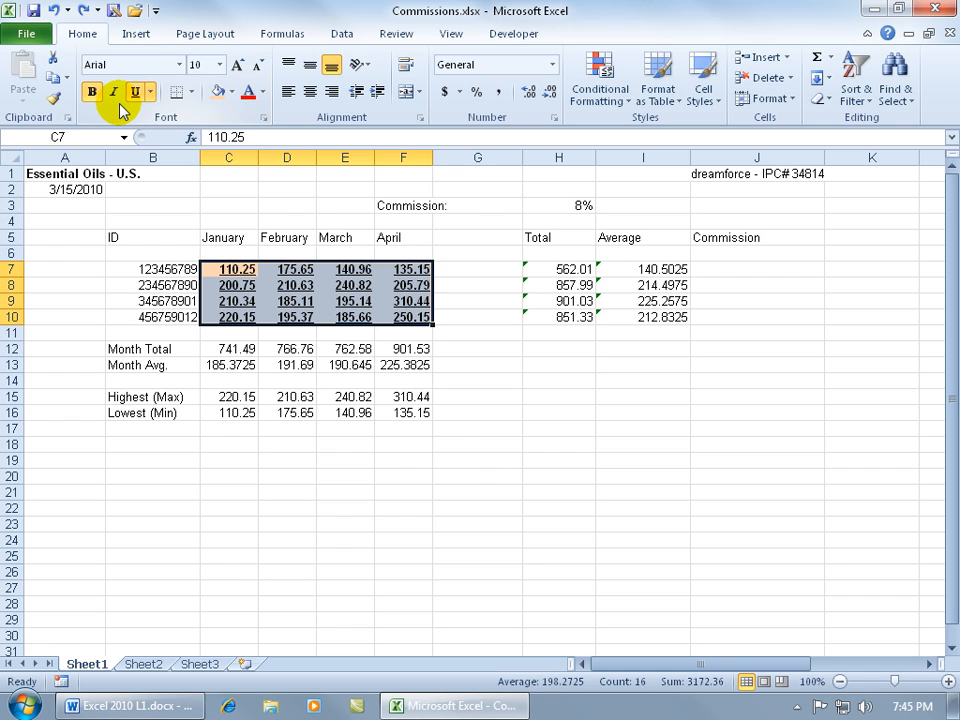
{"action": "left_click", "coordinate": [84, 16]}
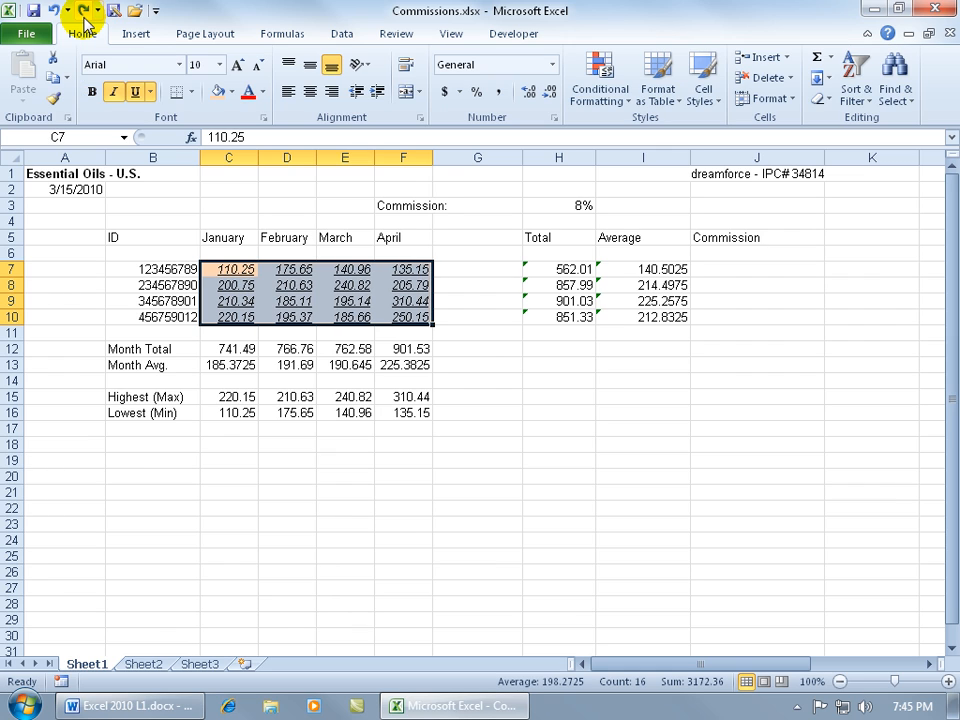
{"action": "left_click", "coordinate": [84, 16]}
{"action": "left_click", "coordinate": [84, 16]}
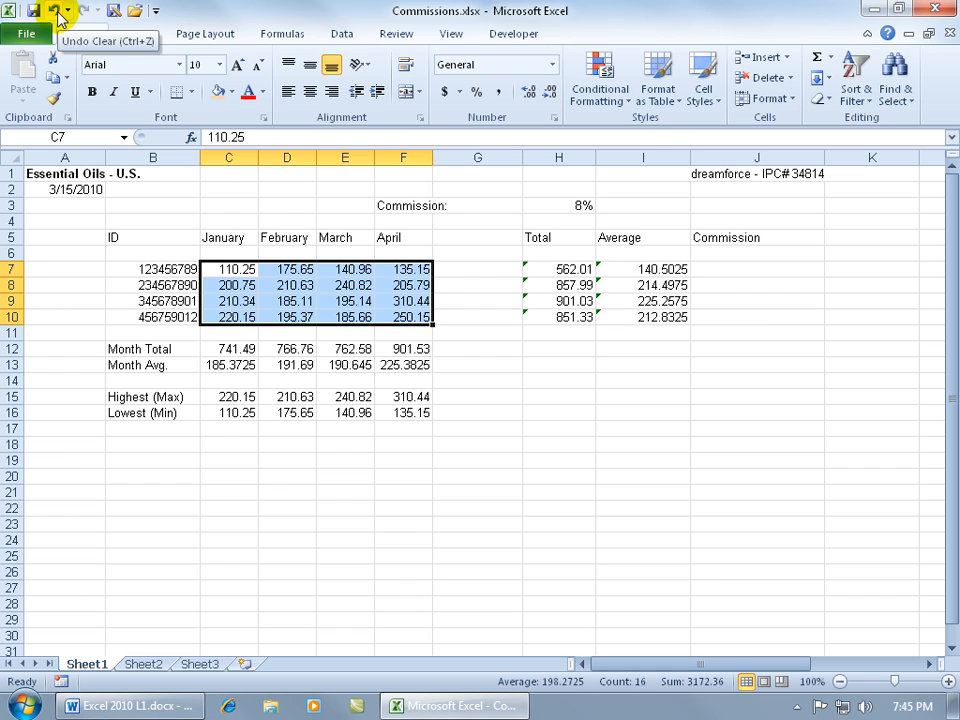
Undo the last four changes to C7:F10 one at a time, and redo them all at once through Clear.
{"action": "left_click", "coordinate": [56, 12]}
{"action": "left_click", "coordinate": [56, 12]}
{"action": "left_click", "coordinate": [56, 12]}
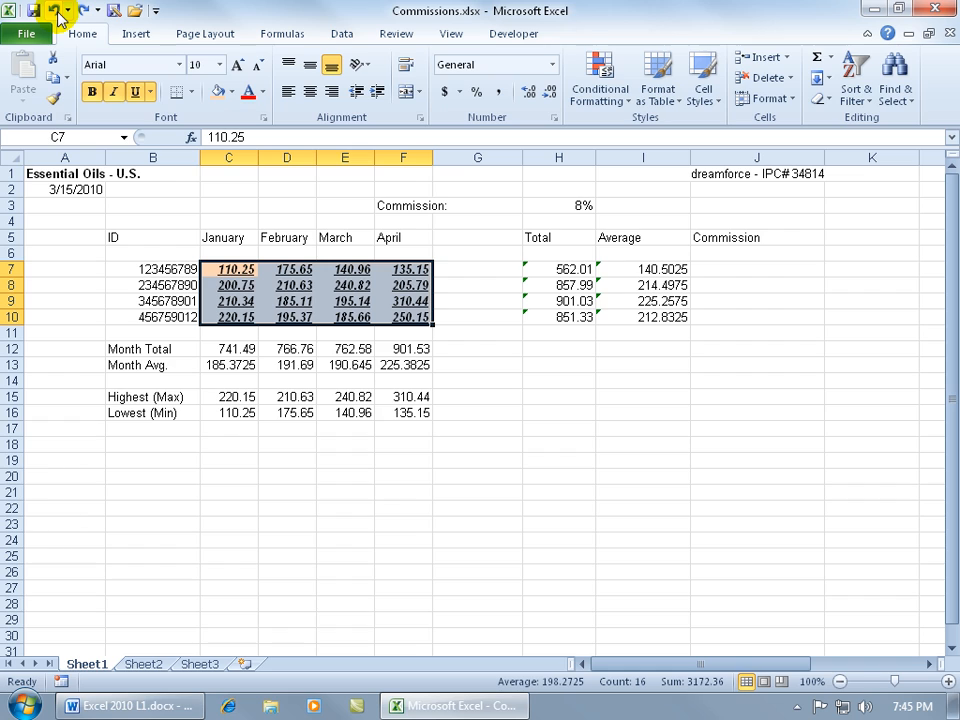
{"action": "left_click", "coordinate": [56, 12]}
{"action": "left_click", "coordinate": [97, 12]}
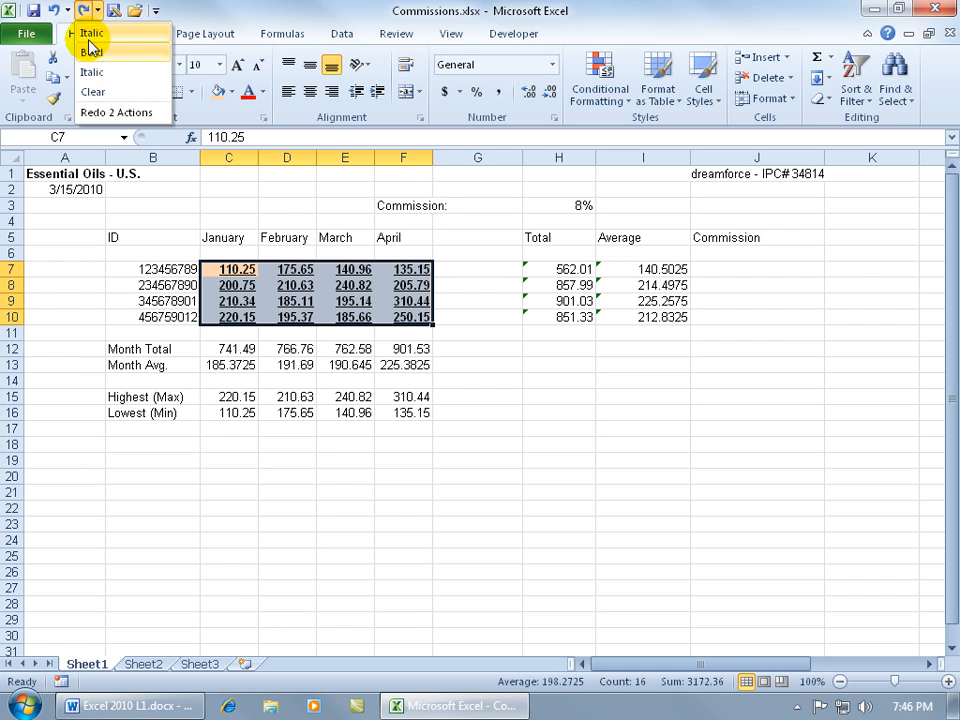
{"action": "left_click", "coordinate": [102, 92]}
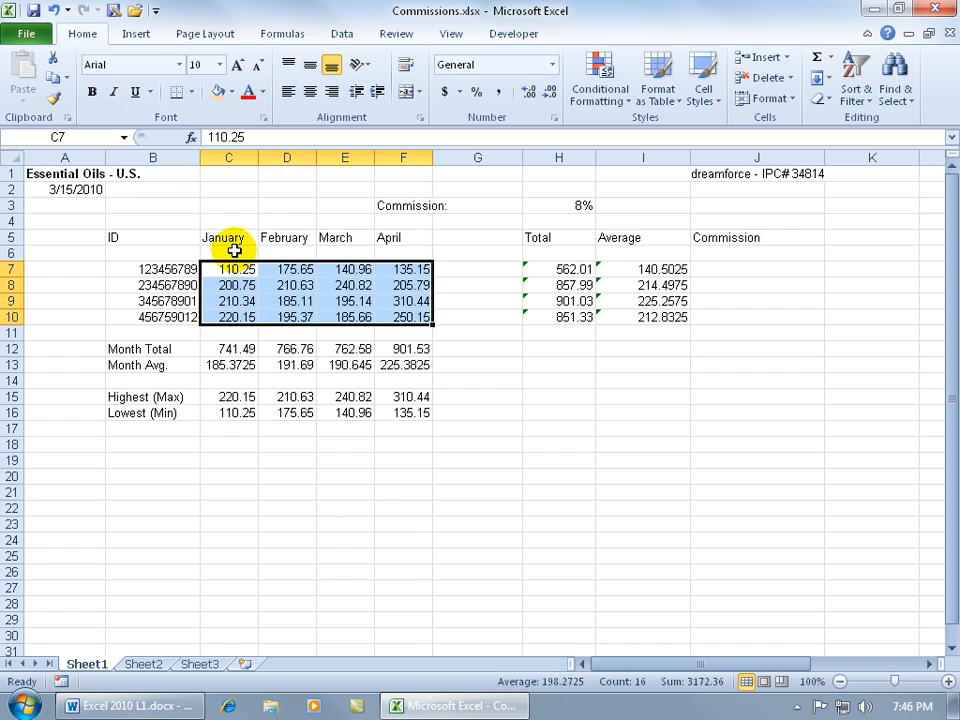
Undo every recorded change back to the earliest Bold in one go, and redo them all through Clear.
{"action": "left_click", "coordinate": [68, 10]}
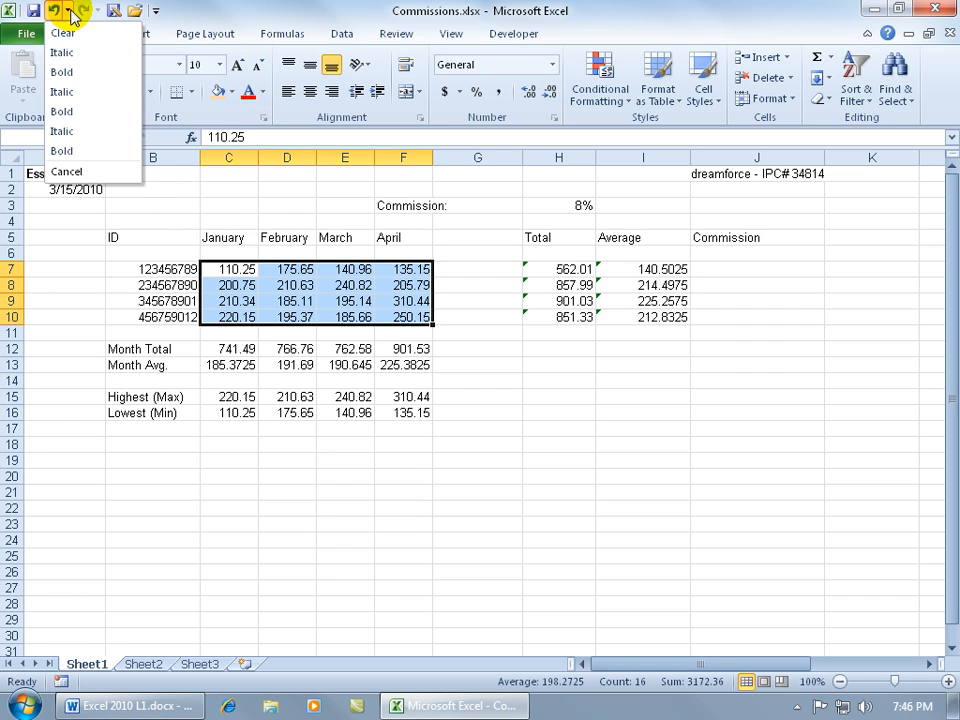
{"action": "left_click", "coordinate": [75, 155]}
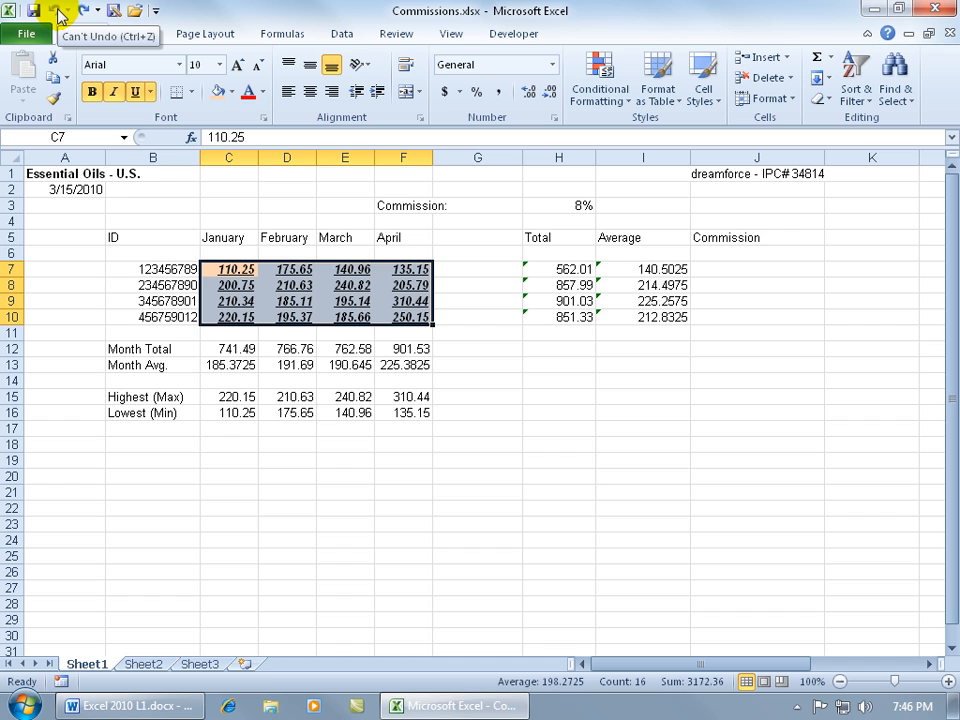
{"action": "left_click", "coordinate": [97, 10]}
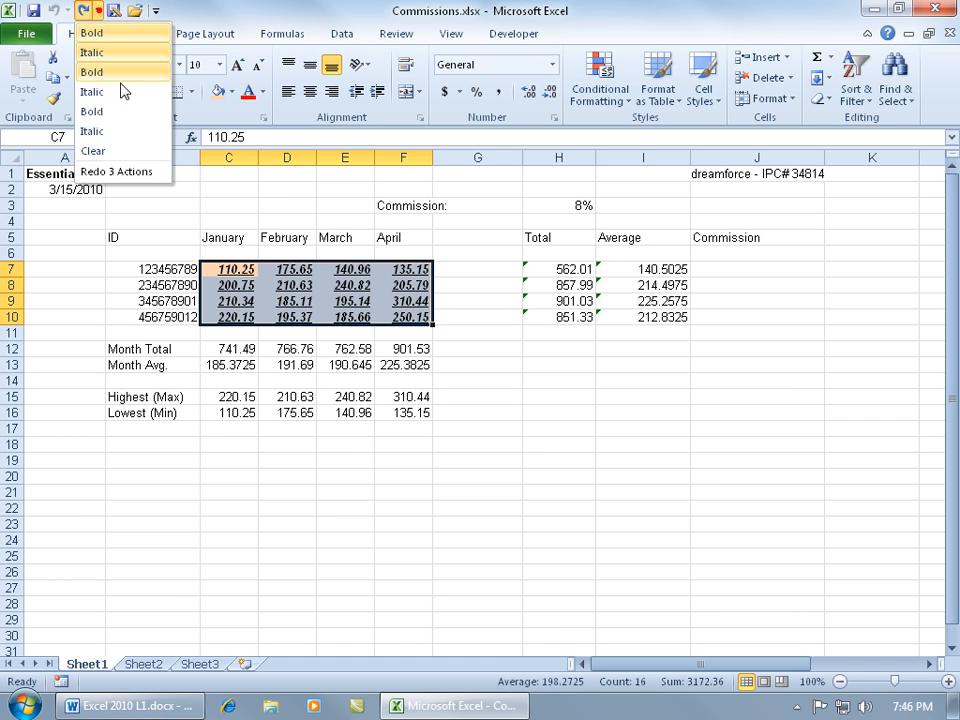
{"action": "left_click", "coordinate": [117, 147]}
{"action": "left_click", "coordinate": [499, 332]}
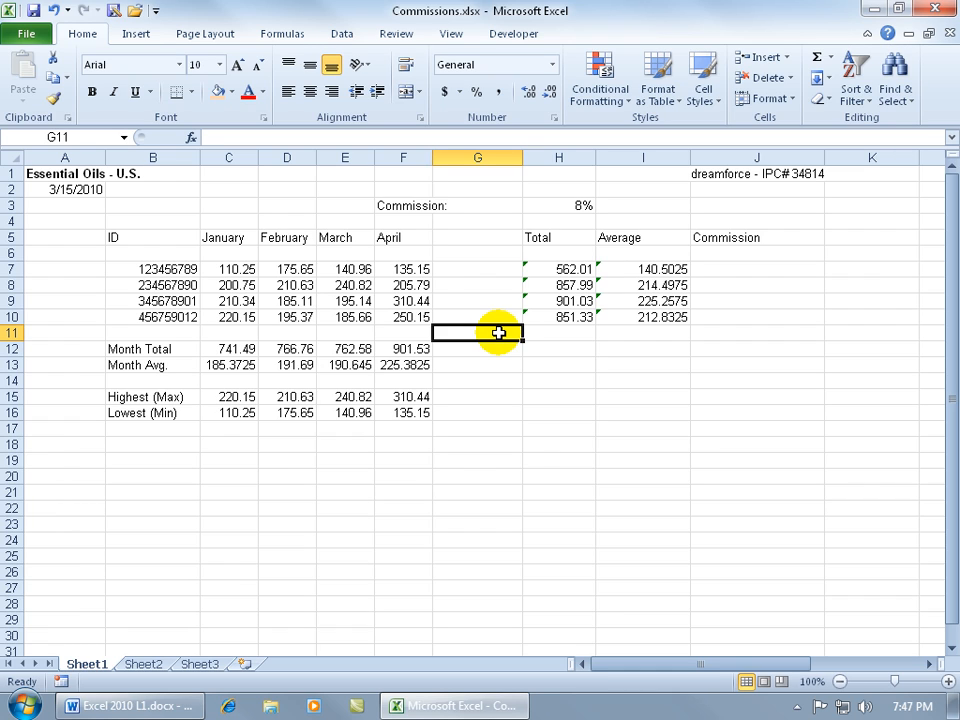
Replace April's lowest-value formula in F16 with the number 135.
{"action": "left_click", "coordinate": [407, 411]}
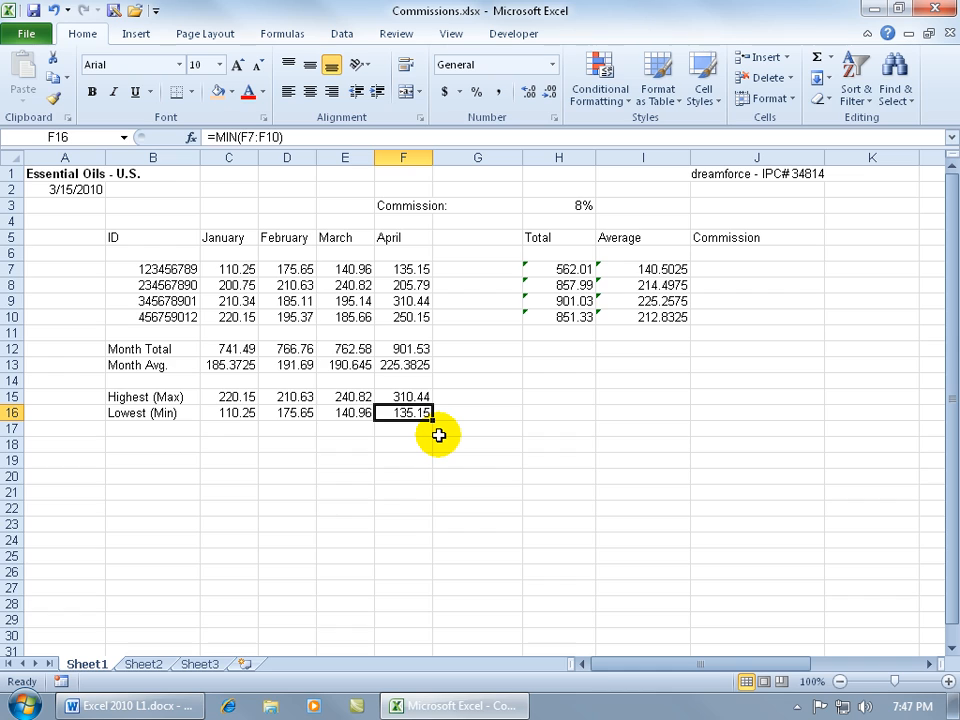
{"action": "type", "text": "135"}
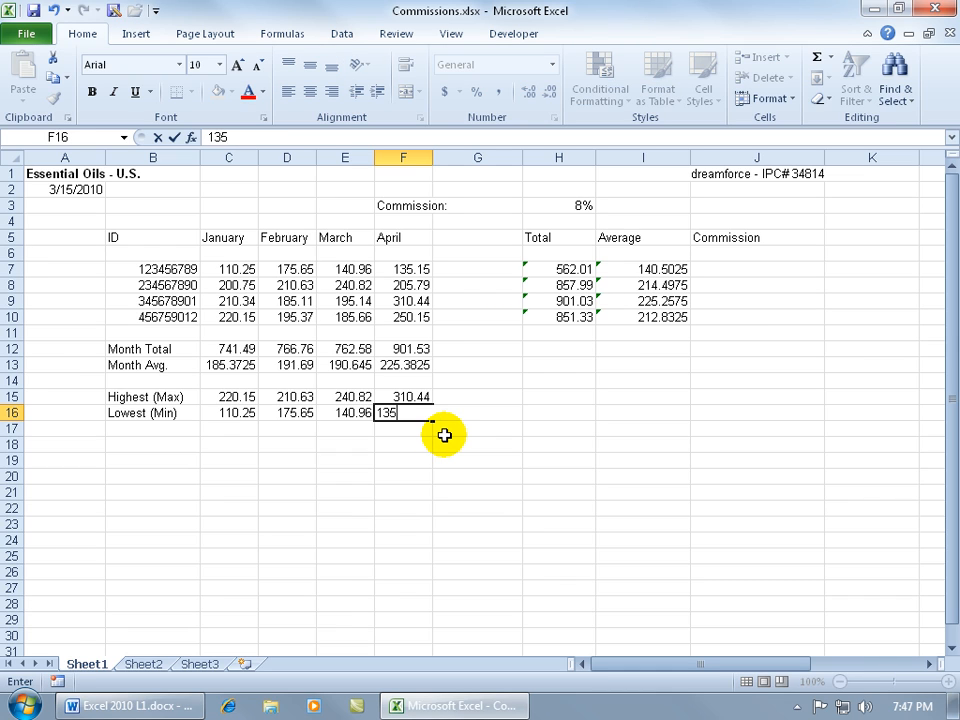
{"action": "key", "text": "Return"}
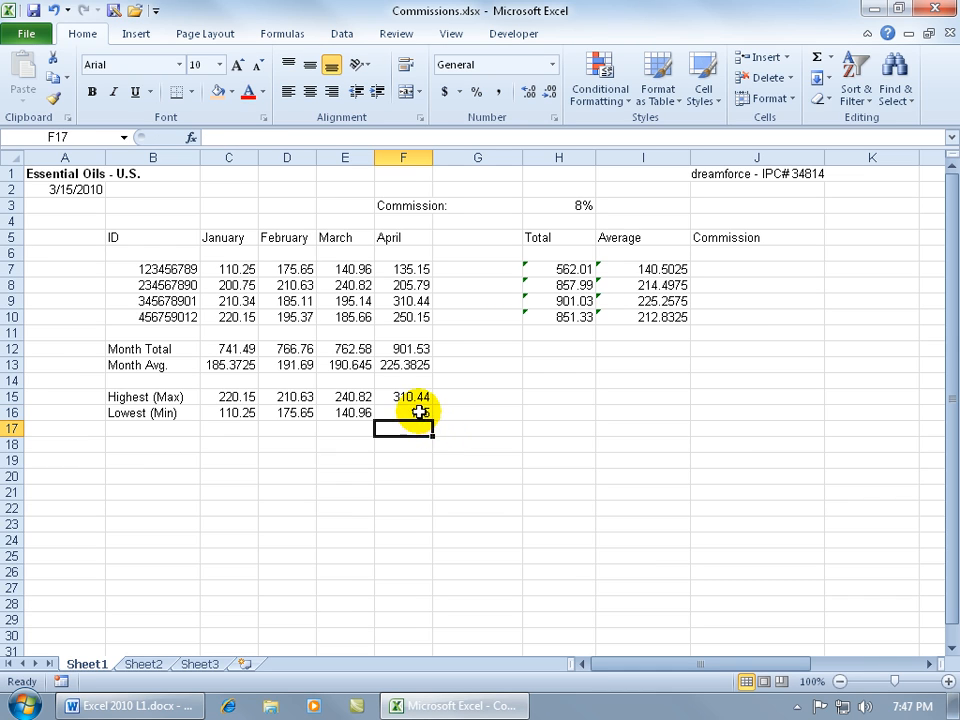
Edit April's lowest value in F16 directly in the cell to read 135.15.
{"action": "double_click", "coordinate": [418, 411]}
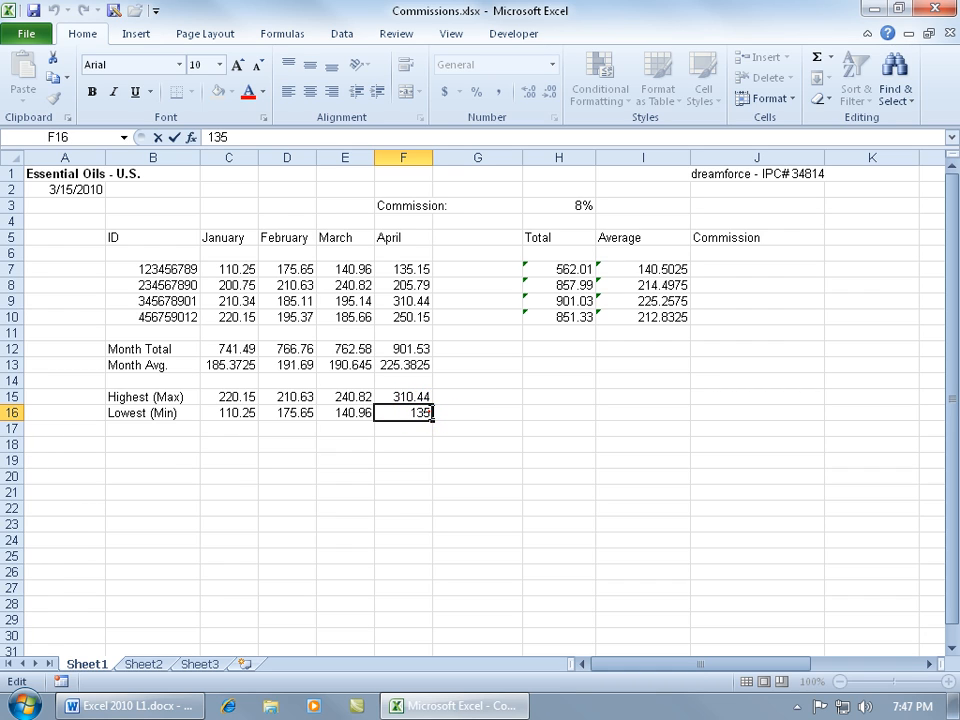
{"action": "type", "text": ".15"}
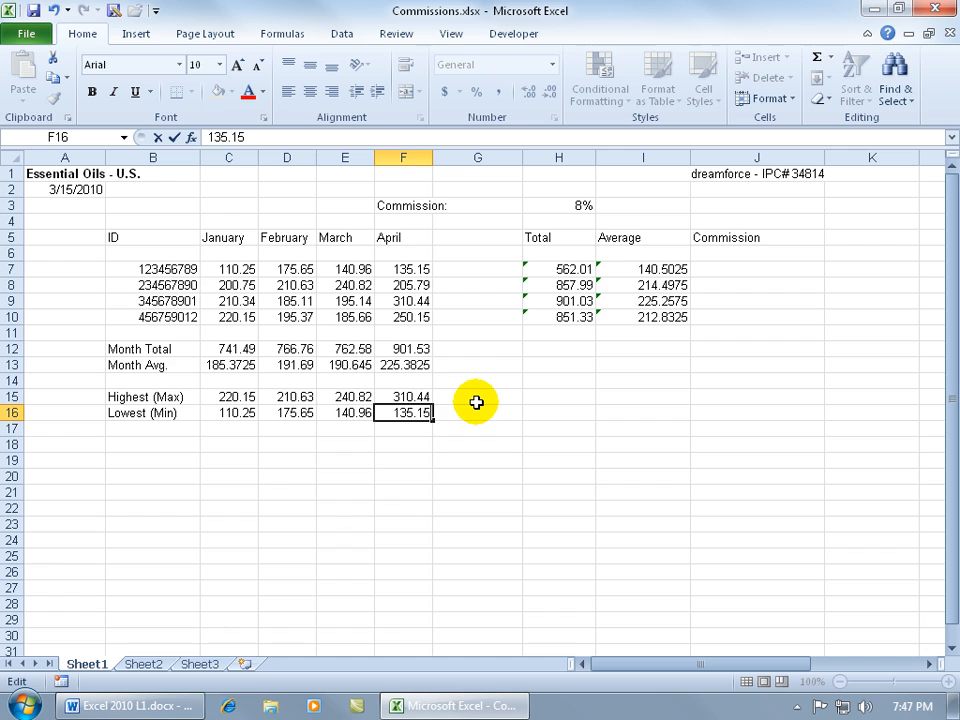
{"action": "key", "text": "Return"}
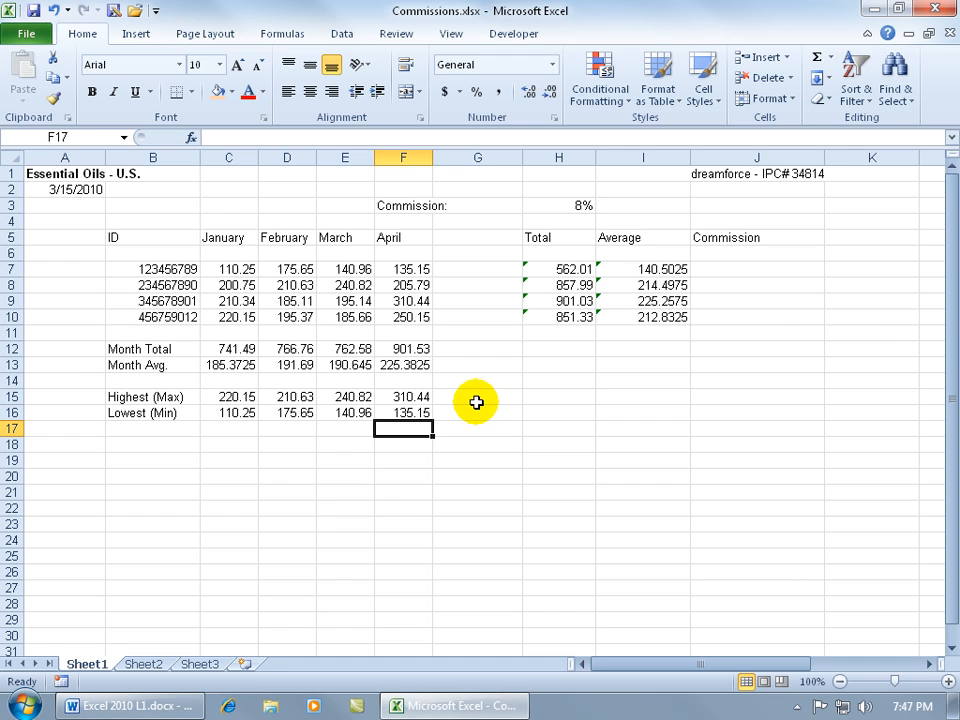
Delete the end of the number in F16 within the cell, leaving 13, and discard the edit.
{"action": "double_click", "coordinate": [412, 410]}
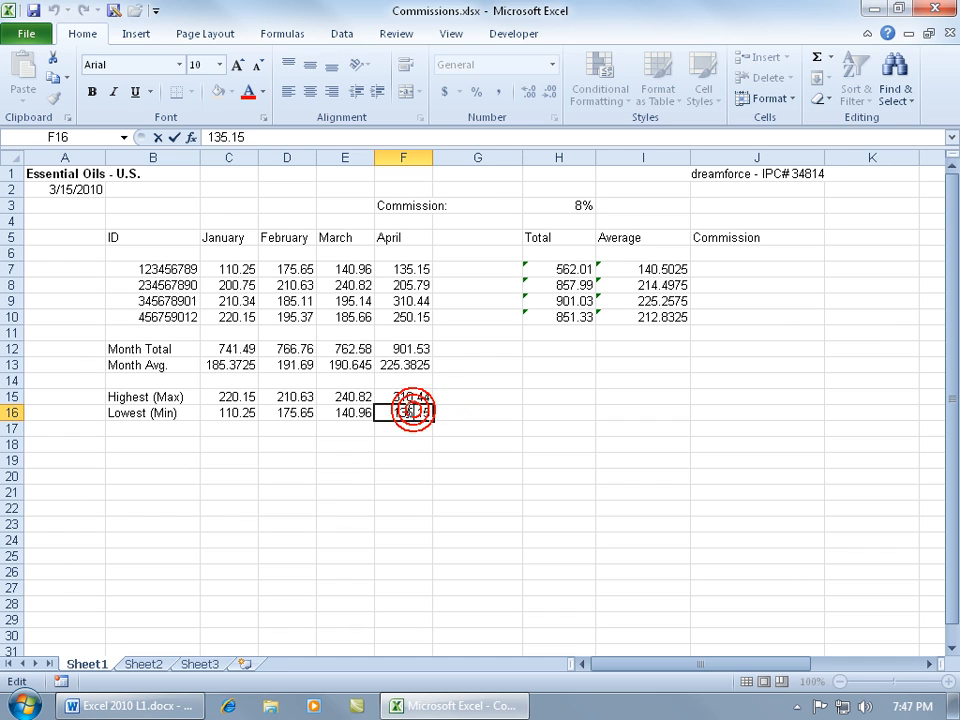
{"action": "left_click_drag", "start_coordinate": [406, 411], "coordinate": [428, 412]}
{"action": "key", "text": "BackSpace"}
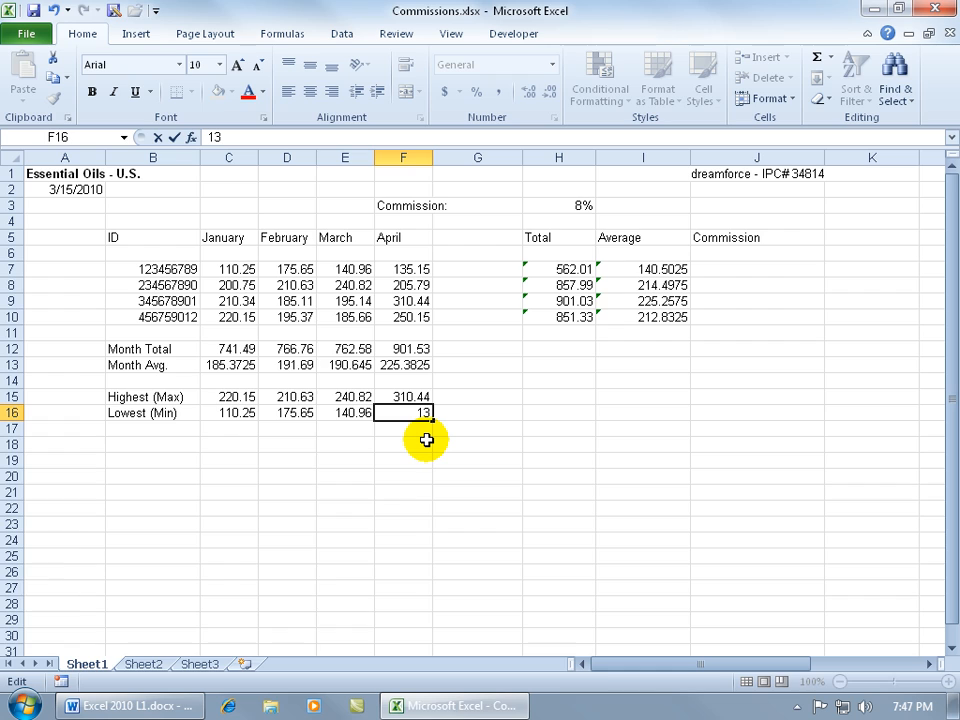
{"action": "key", "text": "Escape"}
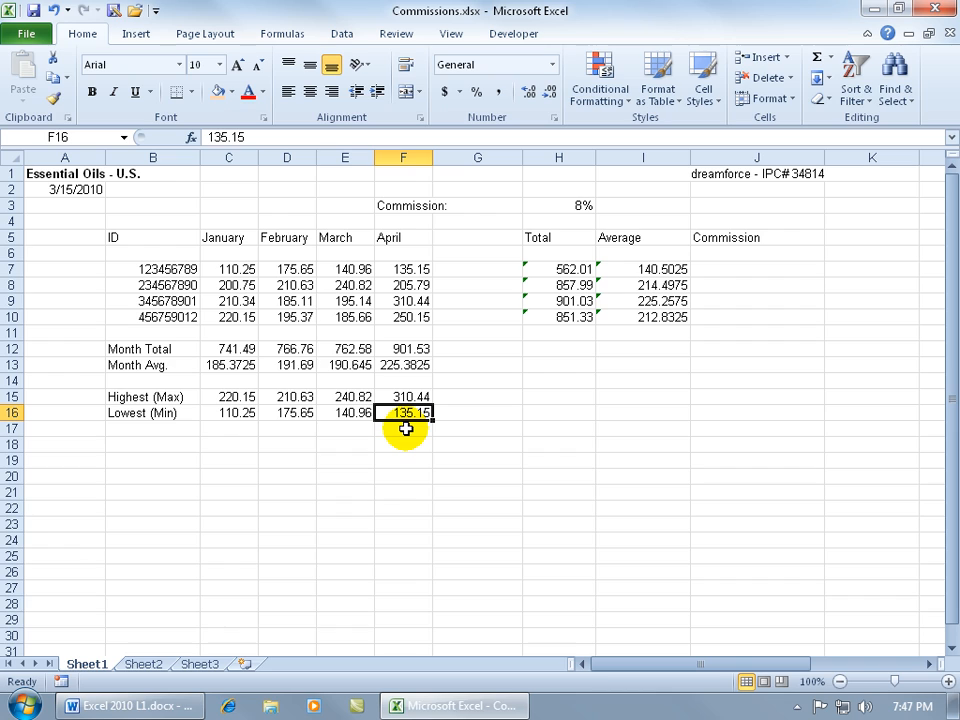
In the formula bar, delete the two decimals and two digits before the decimal point in F16's value, and discard the edit.
{"action": "left_click", "coordinate": [255, 137]}
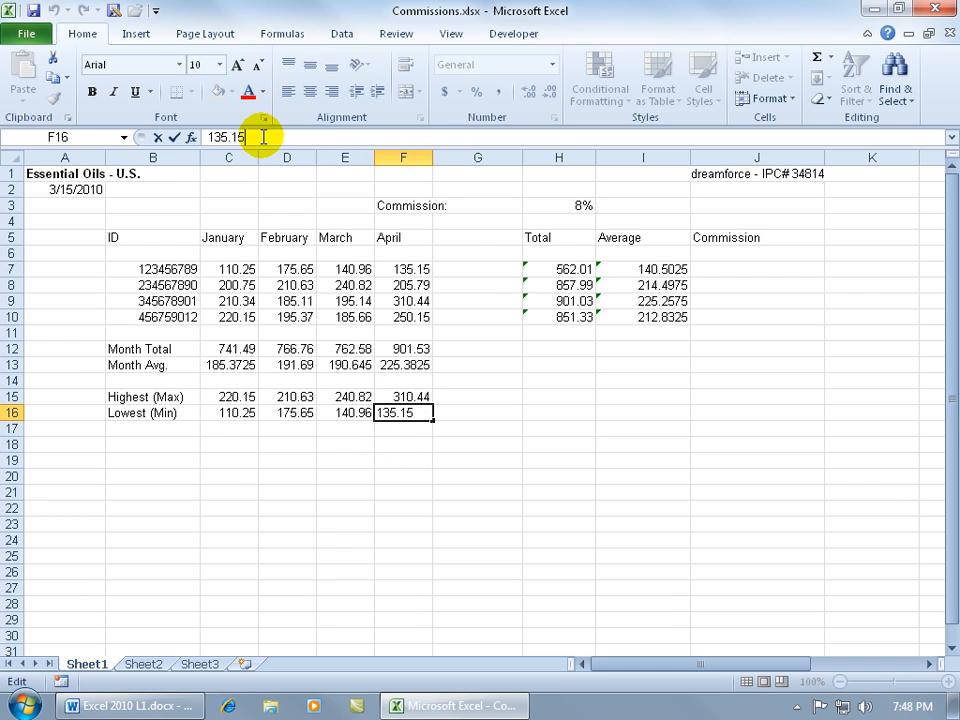
{"action": "key", "text": "BackSpace"}
{"action": "key", "text": "BackSpace"}
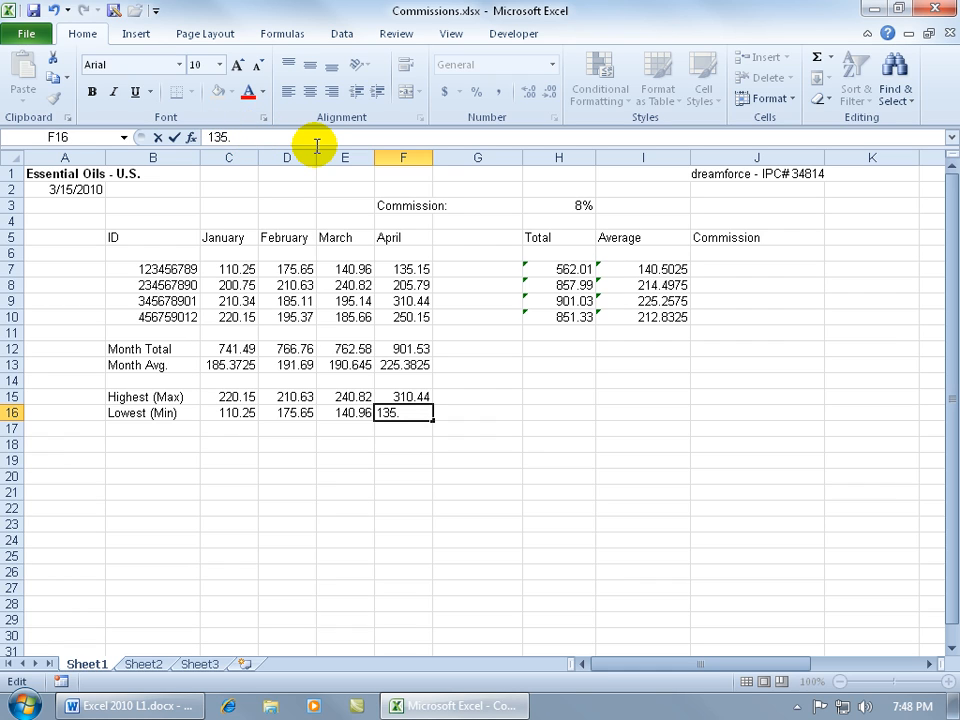
{"action": "key", "text": "Left"}
{"action": "key", "text": "Left"}
{"action": "key", "text": "Left"}
{"action": "key", "text": "Delete"}
{"action": "key", "text": "Delete"}
{"action": "key", "text": "Escape"}
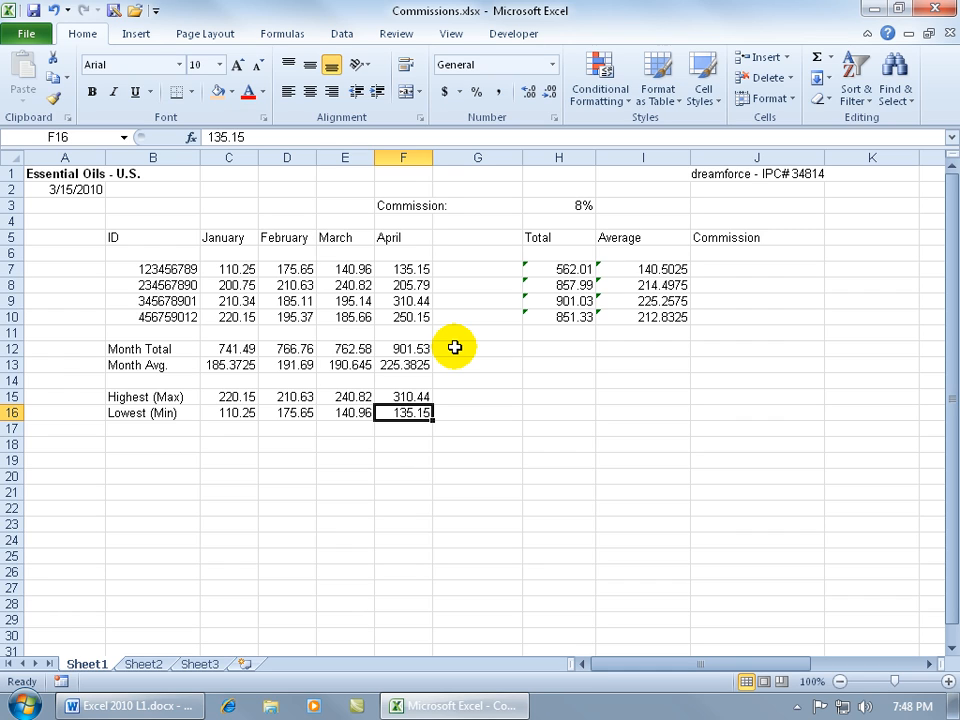
Place the insertion point right after "Oils" in the A1 title and open the Symbol dialog.
{"action": "left_click", "coordinate": [72, 173]}
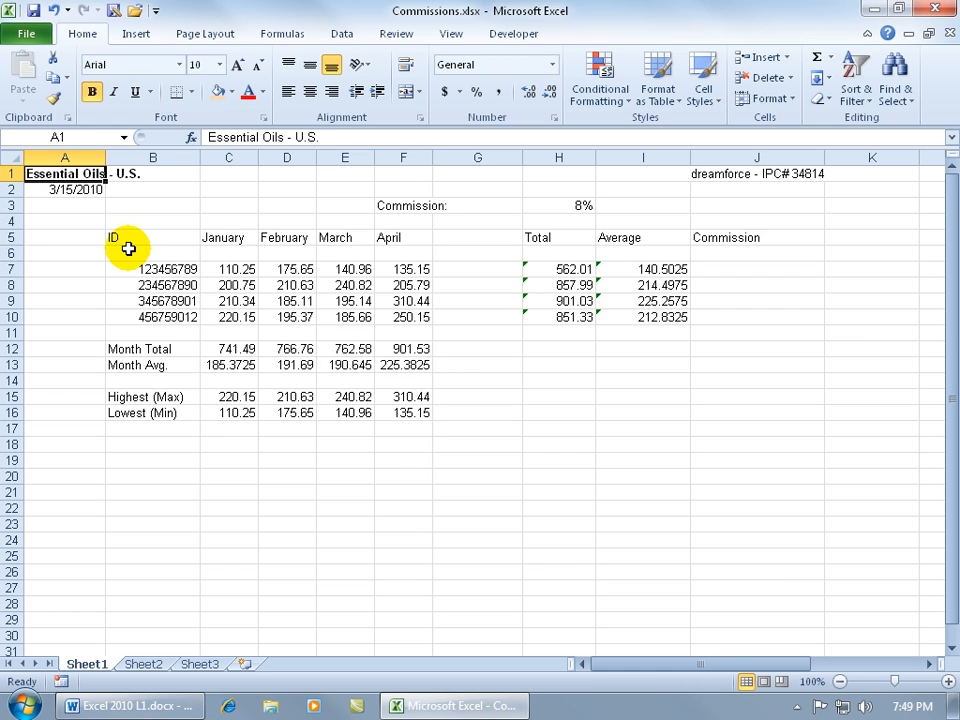
{"action": "double_click", "coordinate": [75, 175]}
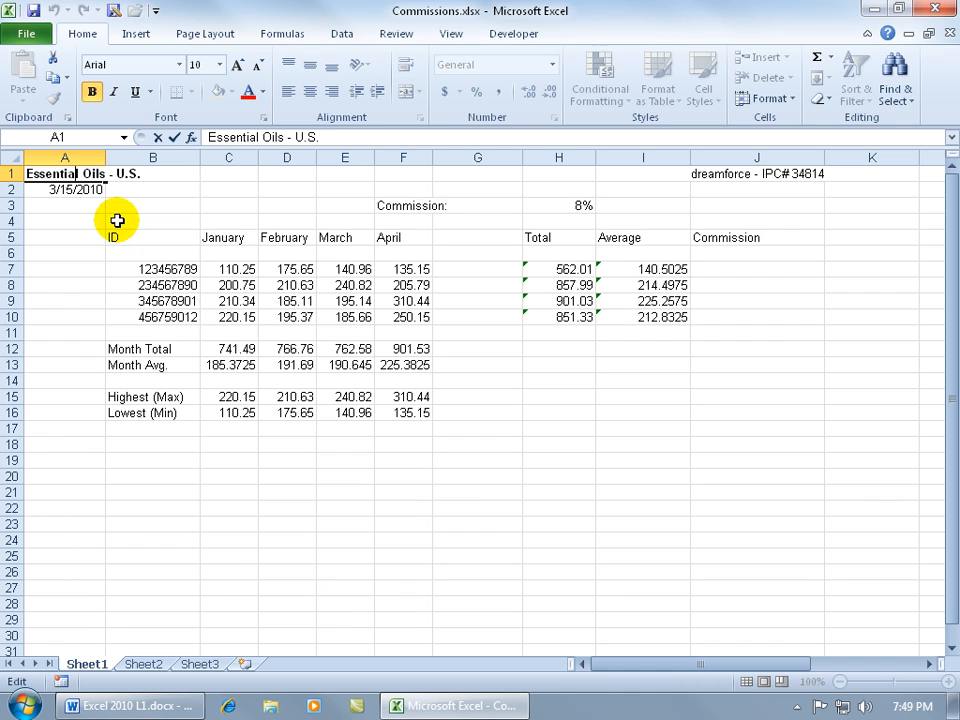
{"action": "left_click", "coordinate": [104, 172]}
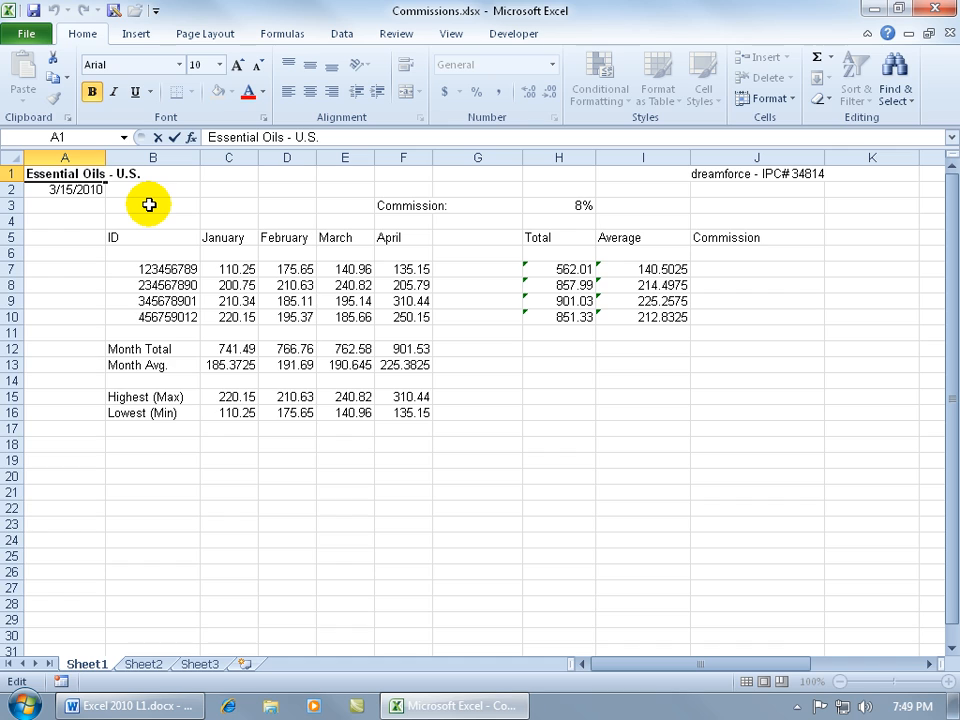
{"action": "left_click", "coordinate": [137, 36]}
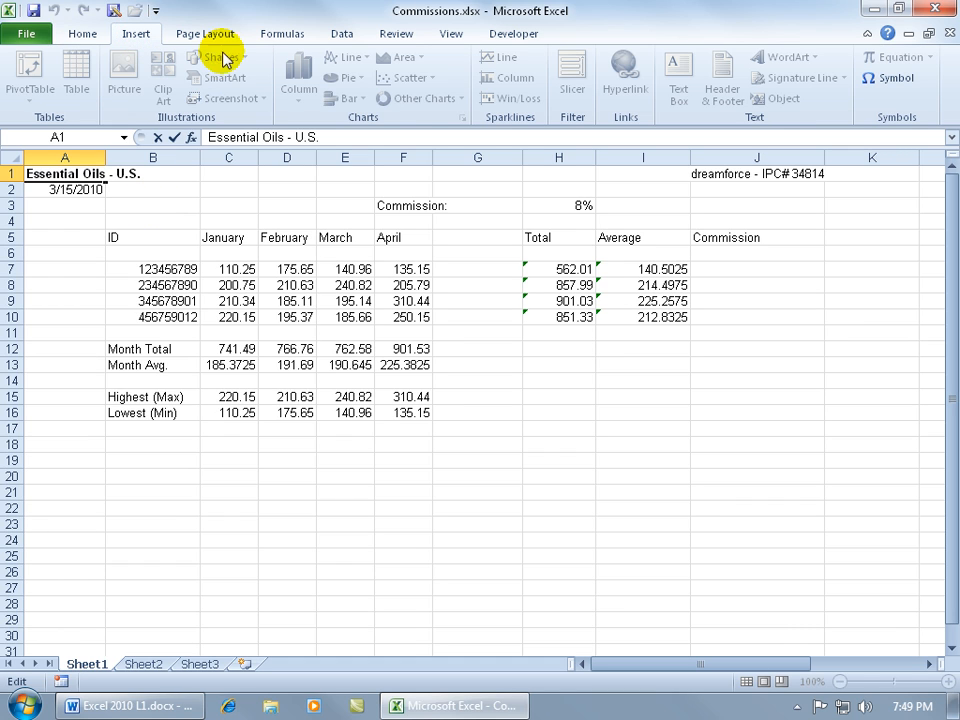
{"action": "left_click", "coordinate": [900, 86]}
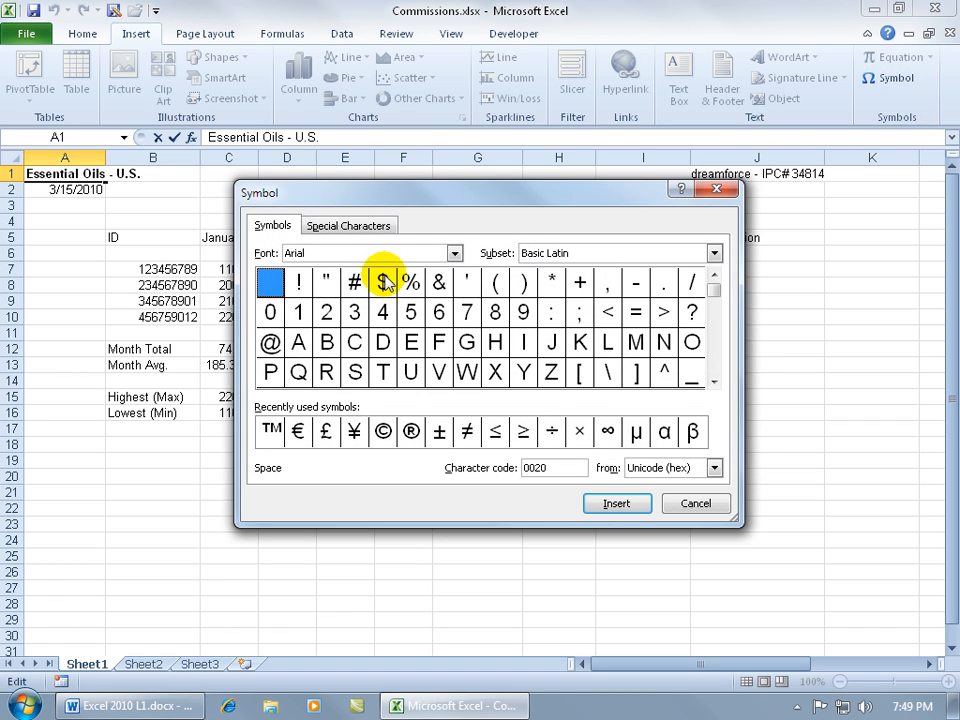
Examine the available symbol fonts and browse the Arial characters from Basic Latin to Latin-1 Supplement.
{"action": "left_click", "coordinate": [455, 257]}
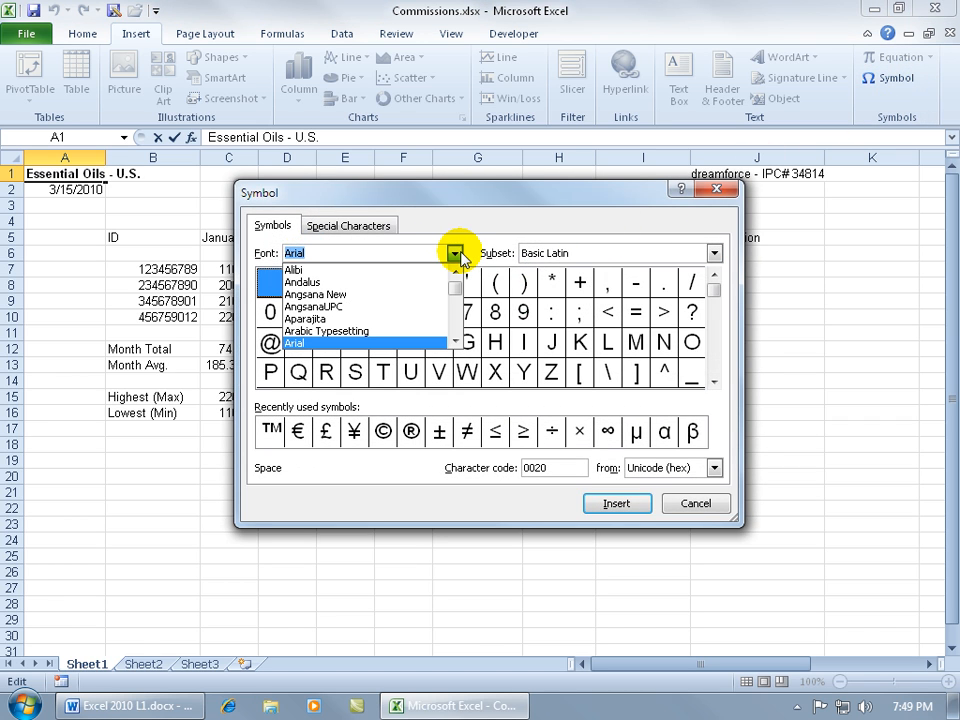
{"action": "left_click", "coordinate": [472, 248]}
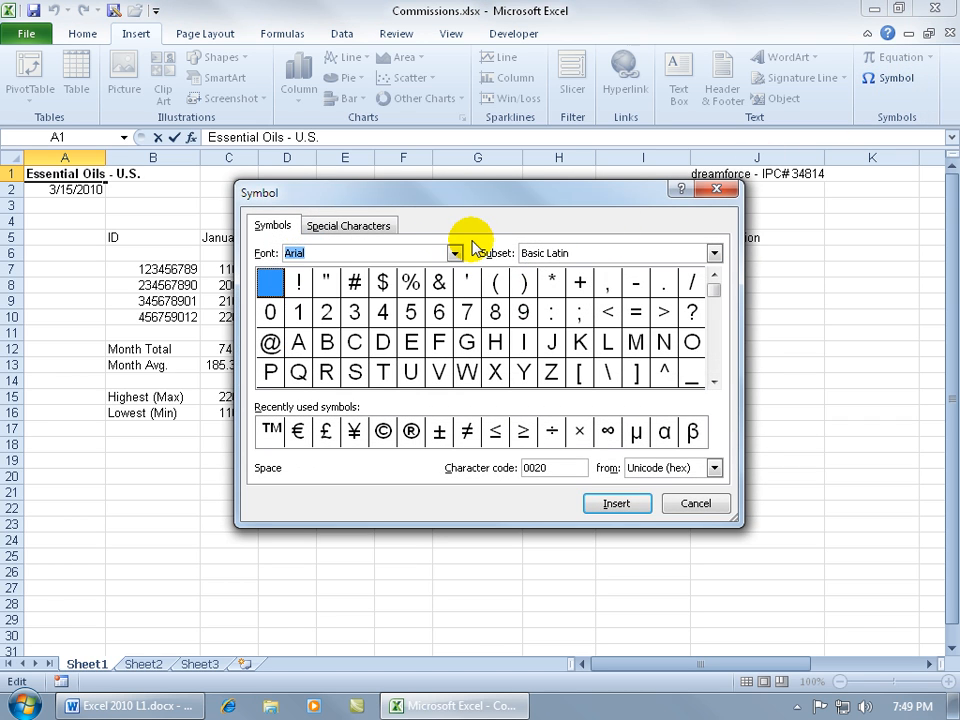
{"action": "left_click", "coordinate": [715, 381]}
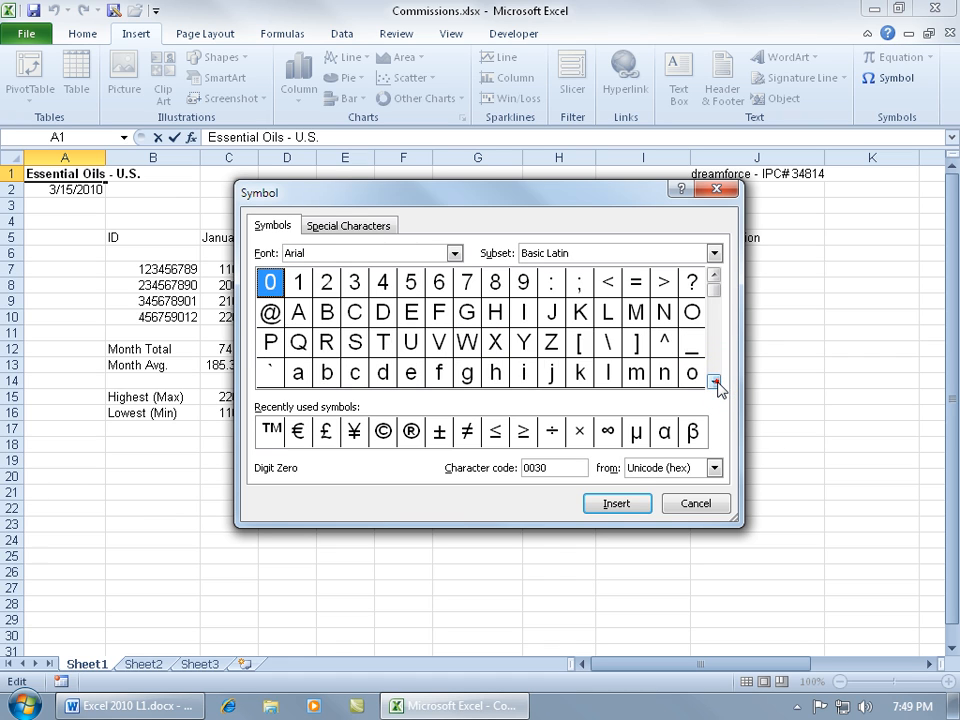
{"action": "left_click", "coordinate": [715, 381]}
{"action": "left_click", "coordinate": [715, 381]}
{"action": "left_click", "coordinate": [715, 381]}
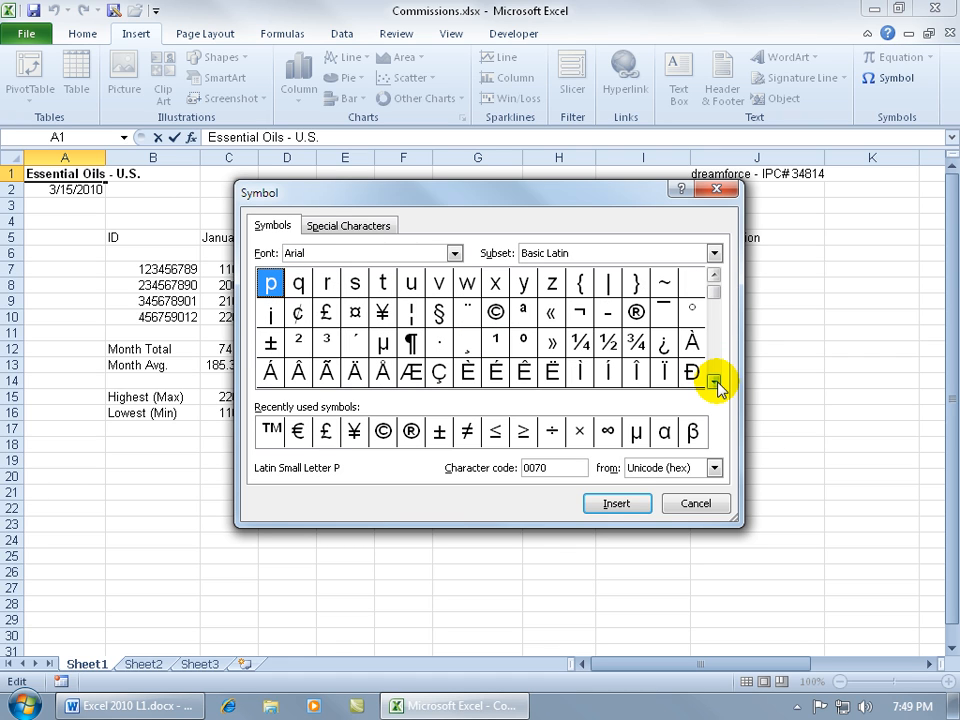
{"action": "left_click", "coordinate": [715, 381]}
{"action": "left_click", "coordinate": [715, 381]}
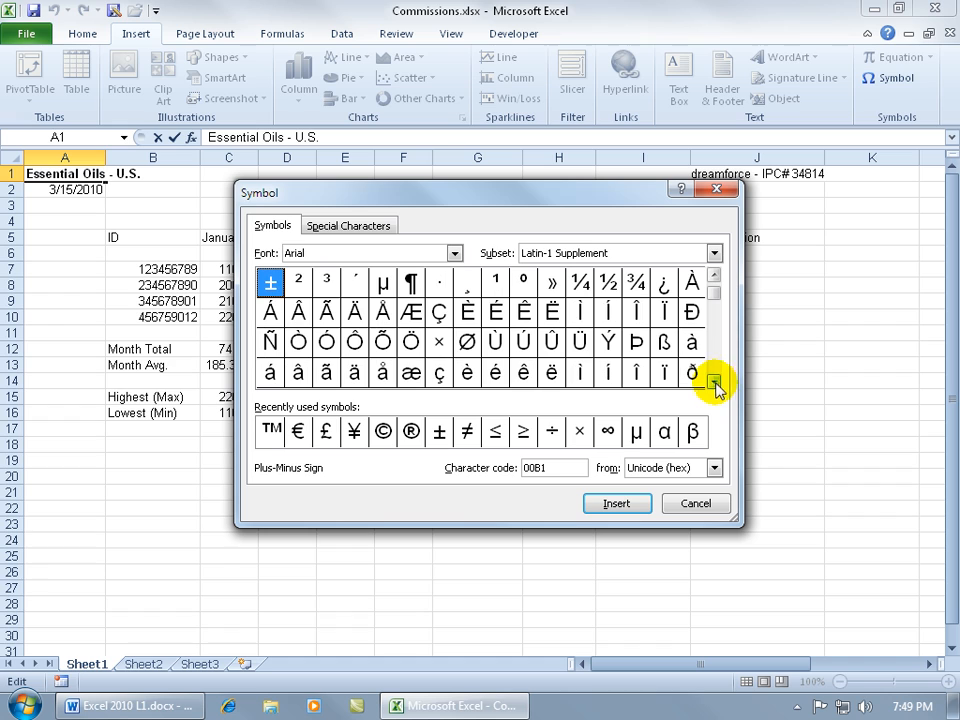
Insert the Trade Mark Sign from the recently used symbols after "Oils" in A1, and close the Symbol dialog.
{"action": "left_click", "coordinate": [271, 430]}
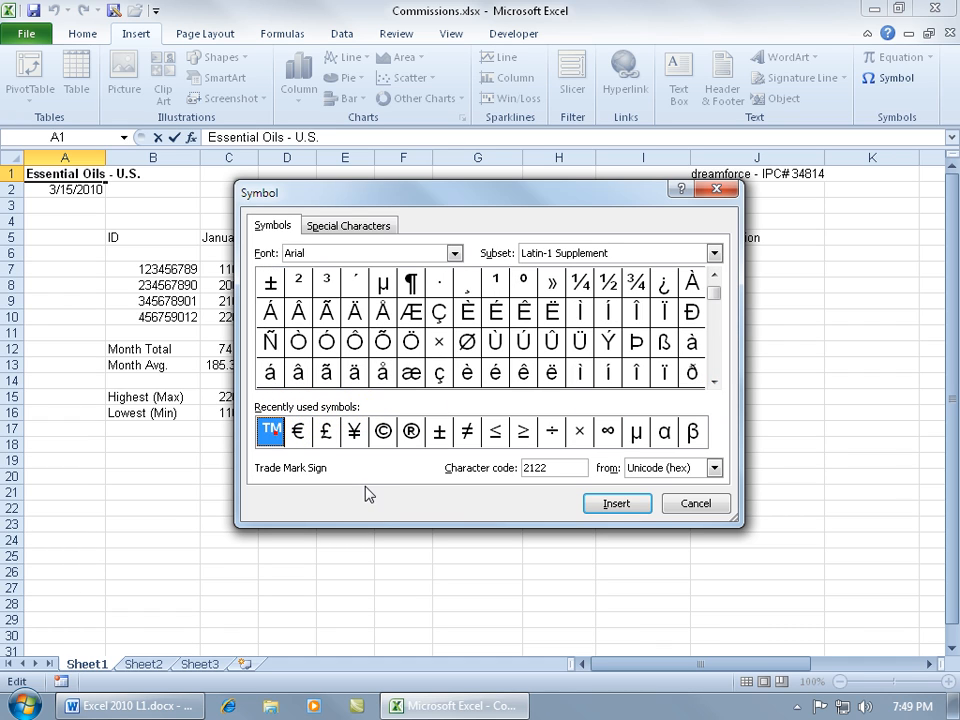
{"action": "double_click", "coordinate": [272, 433]}
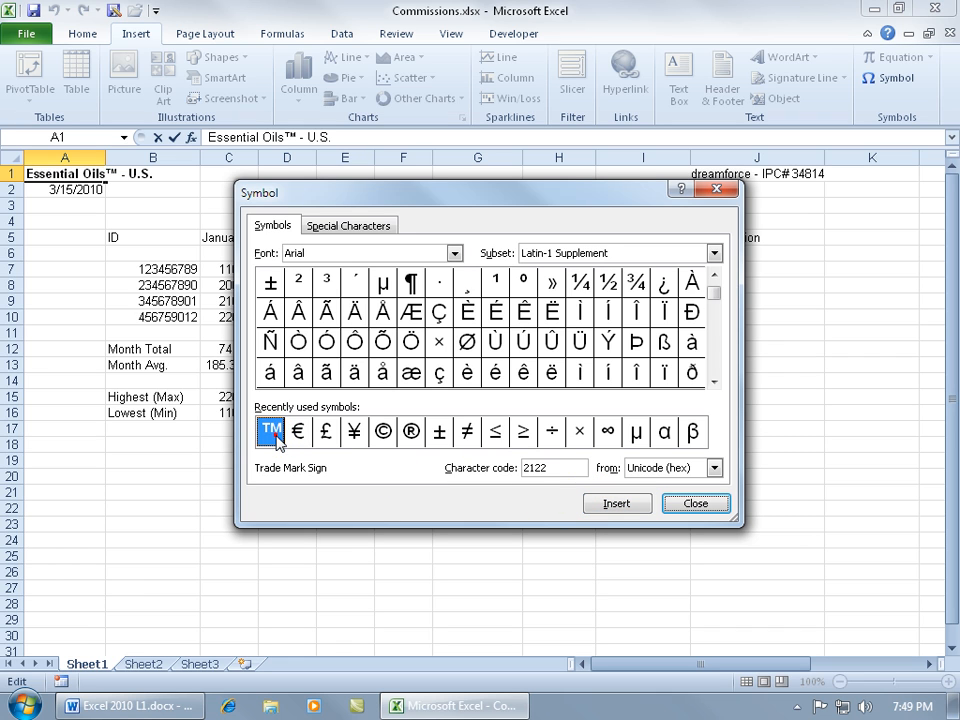
{"action": "left_click", "coordinate": [697, 504]}
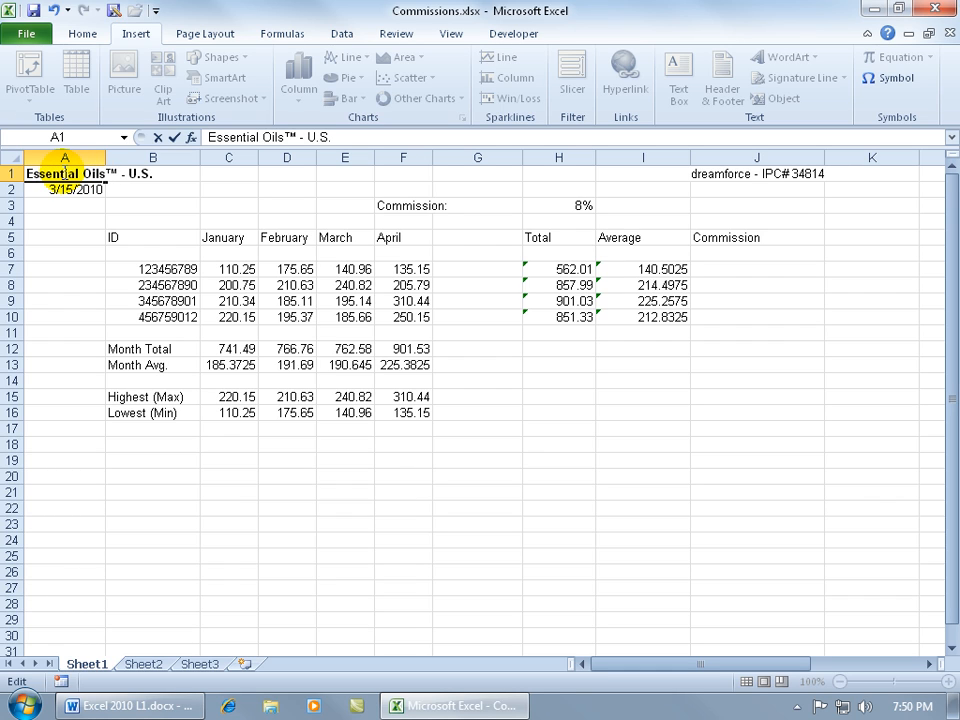
Replace the word "Essential" in A1's title with "my", and discard the cell edit.
{"action": "double_click", "coordinate": [64, 173]}
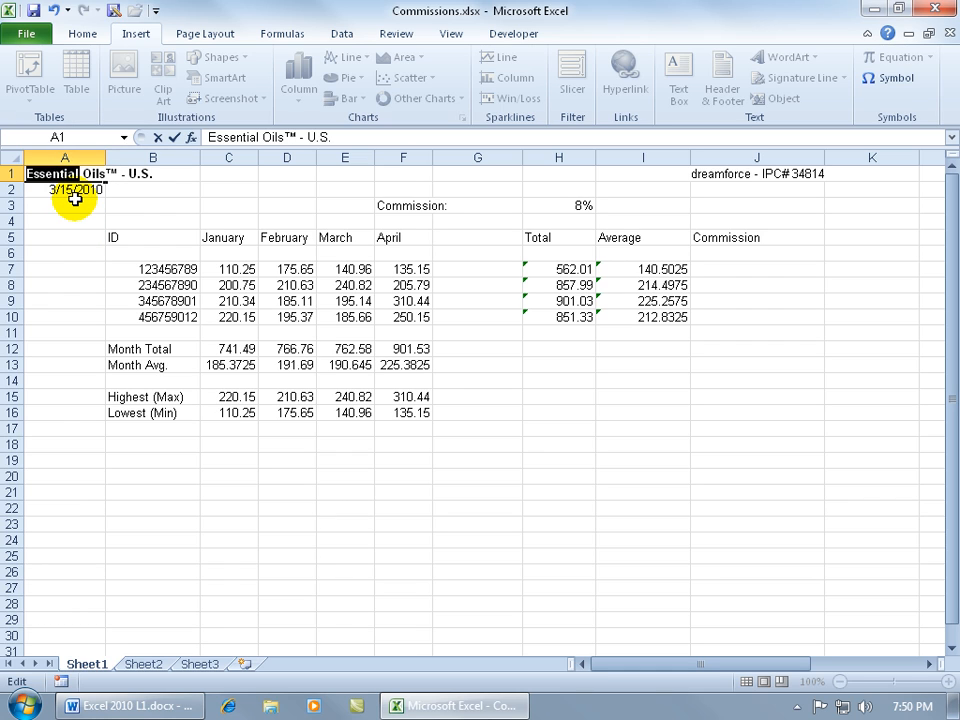
{"action": "double_click", "coordinate": [92, 173]}
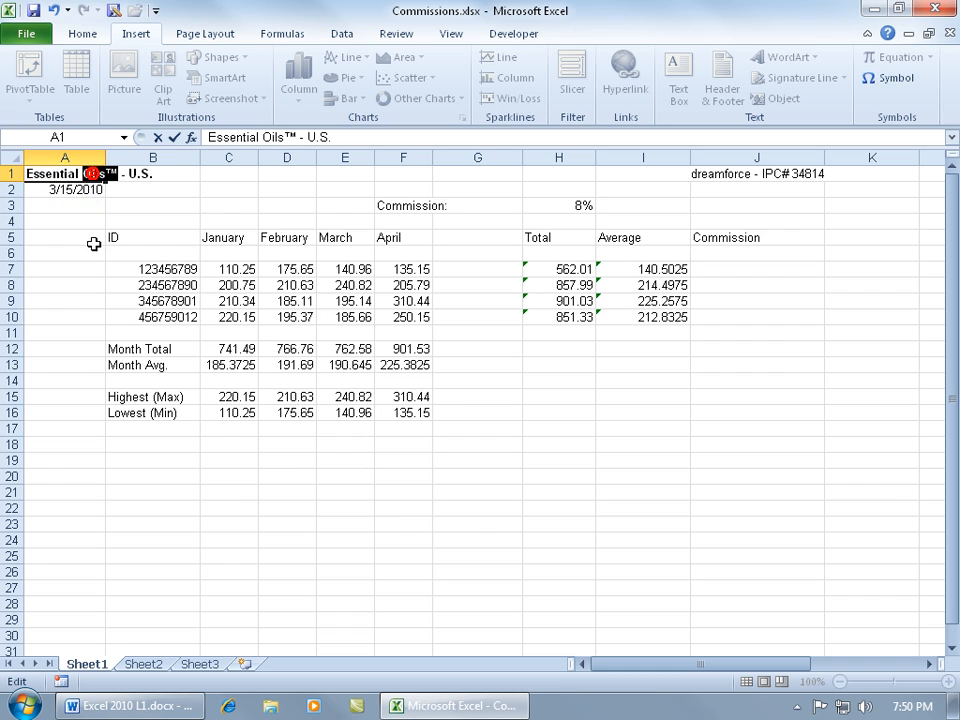
{"action": "double_click", "coordinate": [55, 173]}
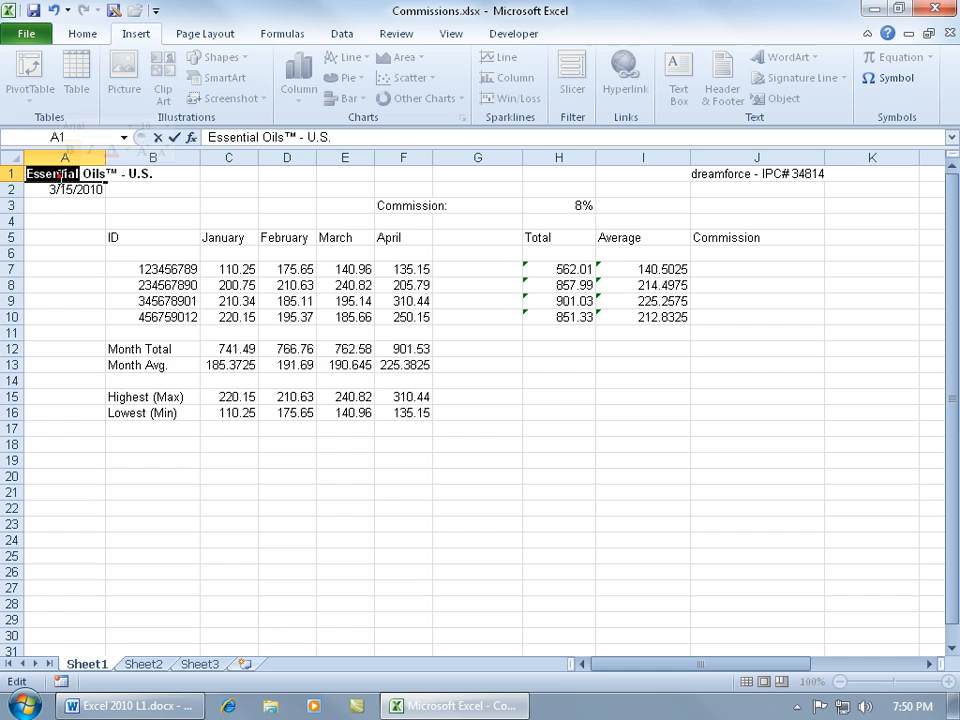
{"action": "type", "text": "my"}
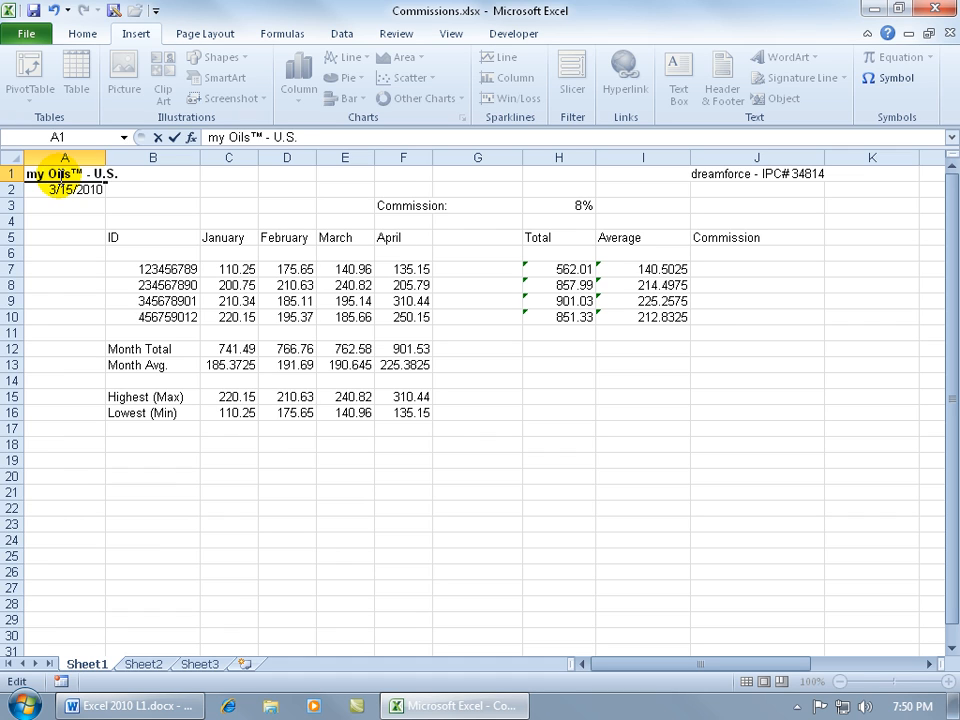
{"action": "key", "text": "Escape"}
Select only the characters of "Essential" inside cell A1, and cancel the cell edit.
{"action": "double_click", "coordinate": [60, 174]}
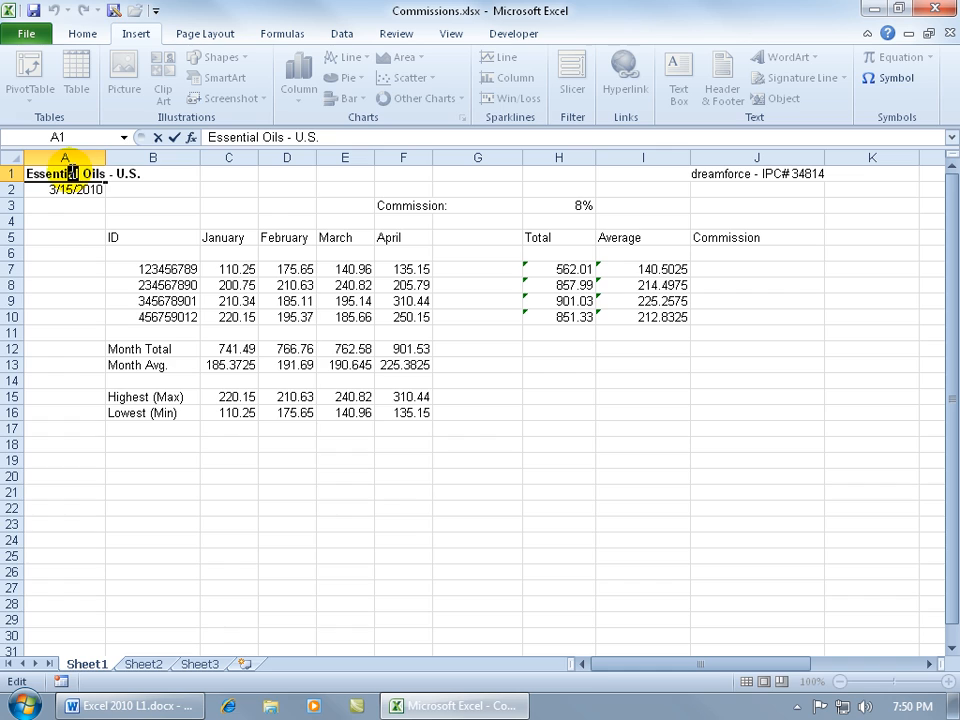
{"action": "left_click_drag", "start_coordinate": [77, 173], "coordinate": [26, 173]}
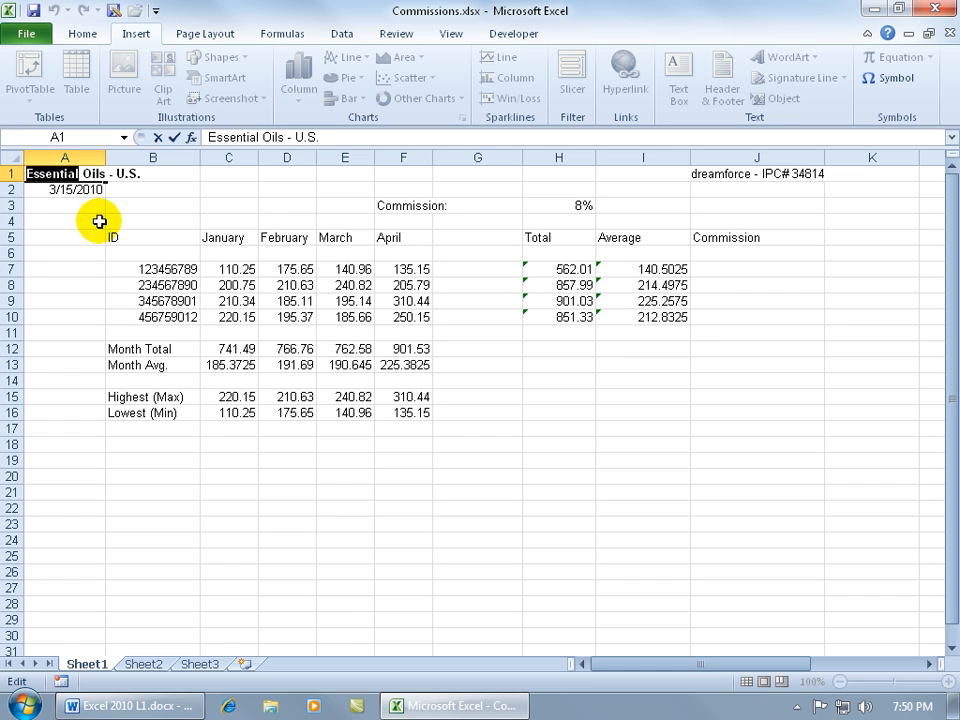
{"action": "key", "text": "Escape"}
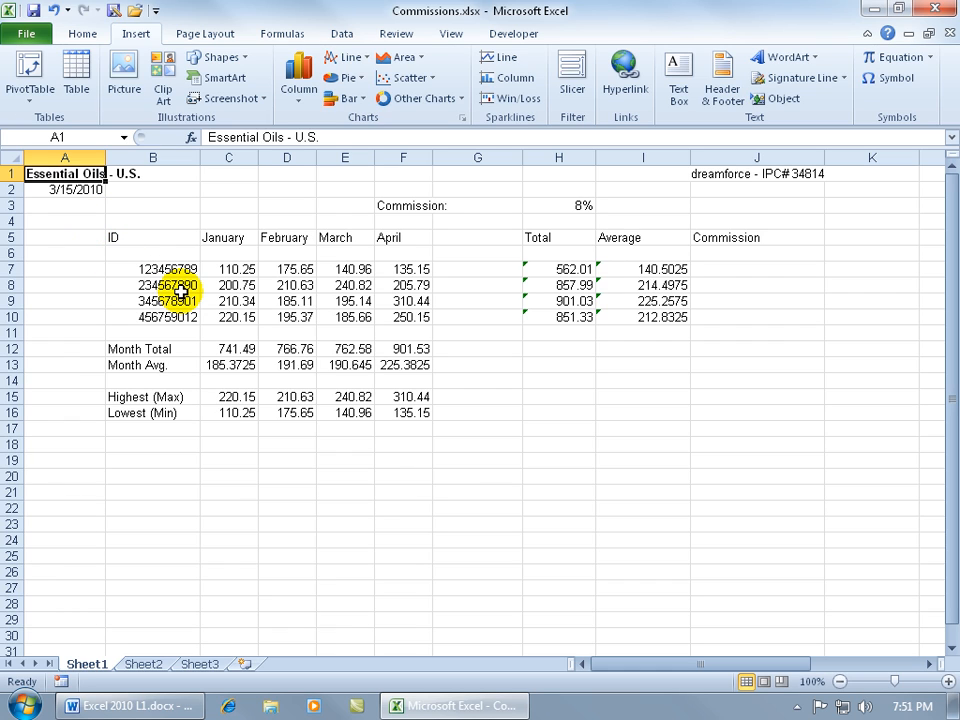
Select a few empty cells below the data, from E19 to J16, and return to cell A1.
{"action": "left_click", "coordinate": [330, 463]}
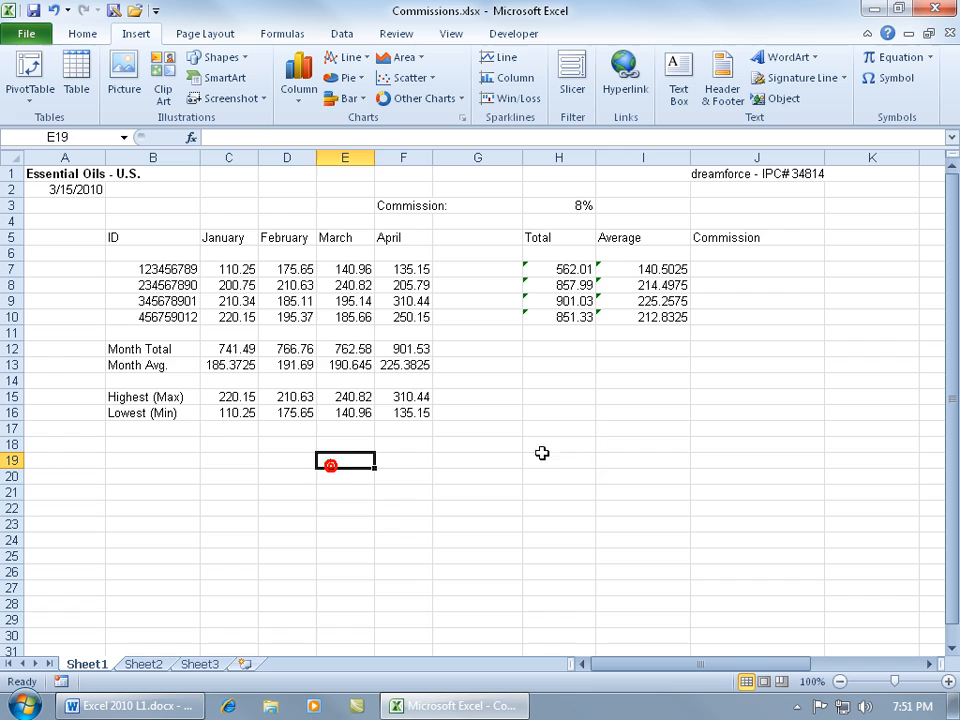
{"action": "left_click", "coordinate": [597, 446]}
{"action": "left_click", "coordinate": [712, 410]}
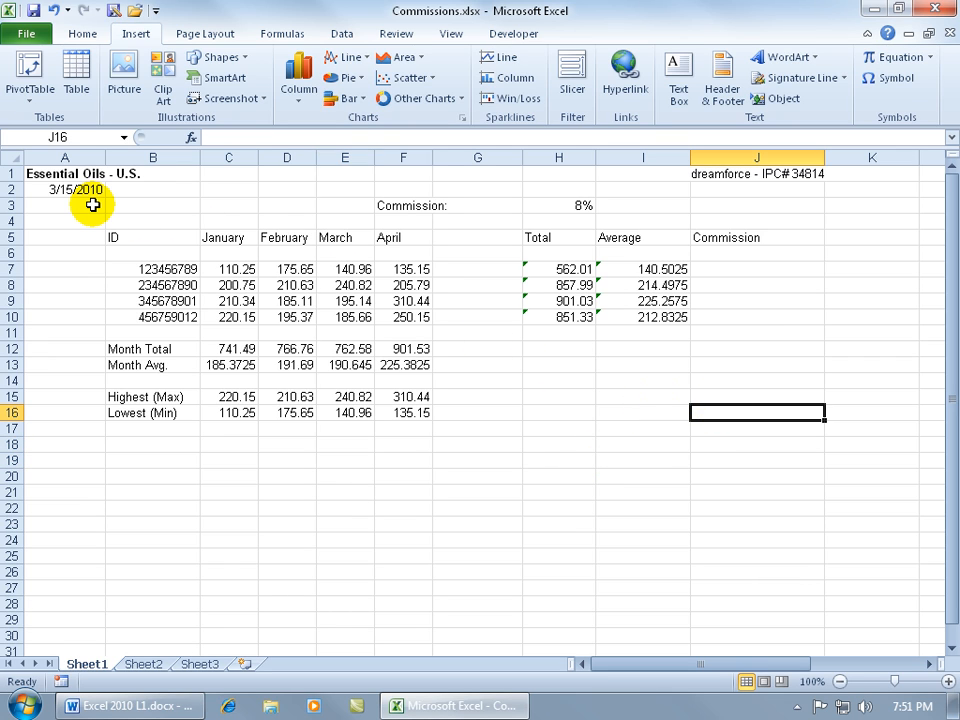
{"action": "key", "text": "ctrl+Home"}
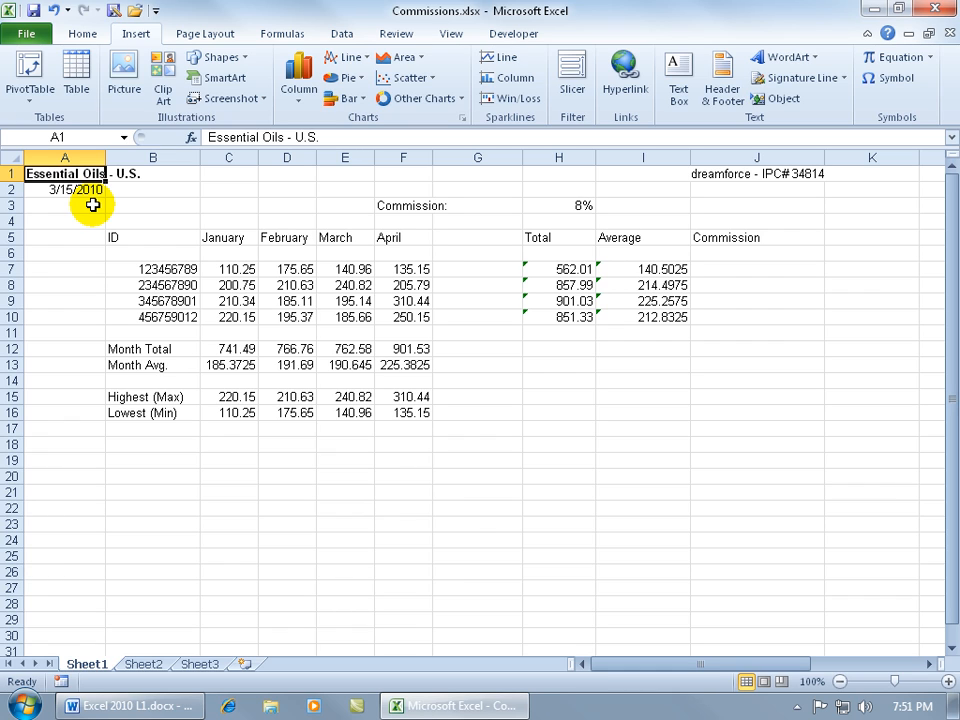
Starting from E9, move up to E7 and jump along the data block's edges to B7, F7 and F10.
{"action": "left_click", "coordinate": [345, 300]}
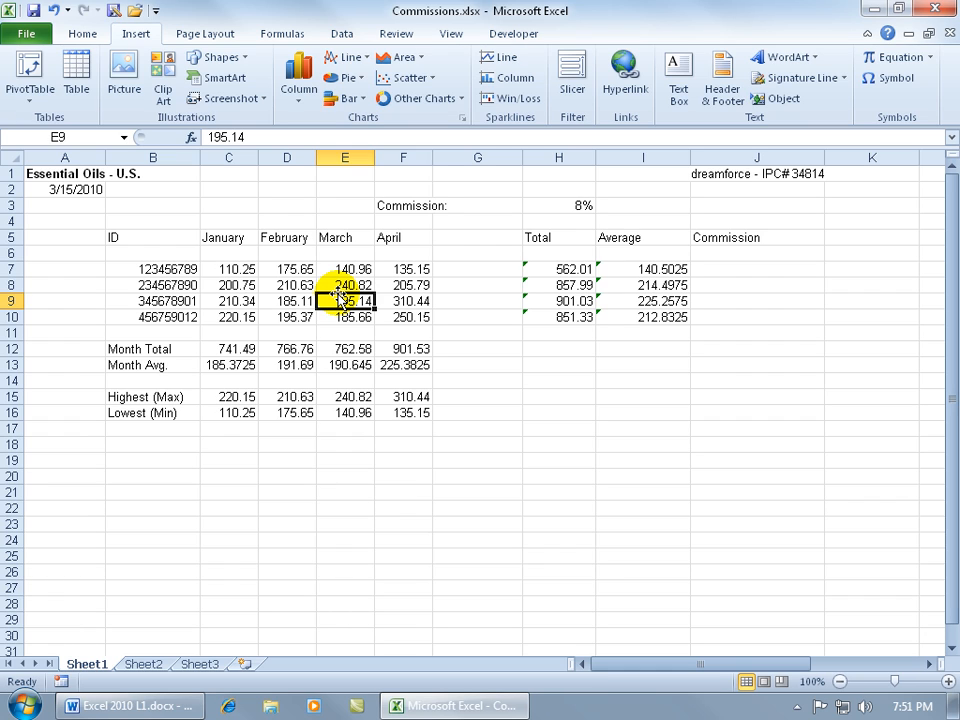
{"action": "key", "text": "Up"}
{"action": "key", "text": "Up"}
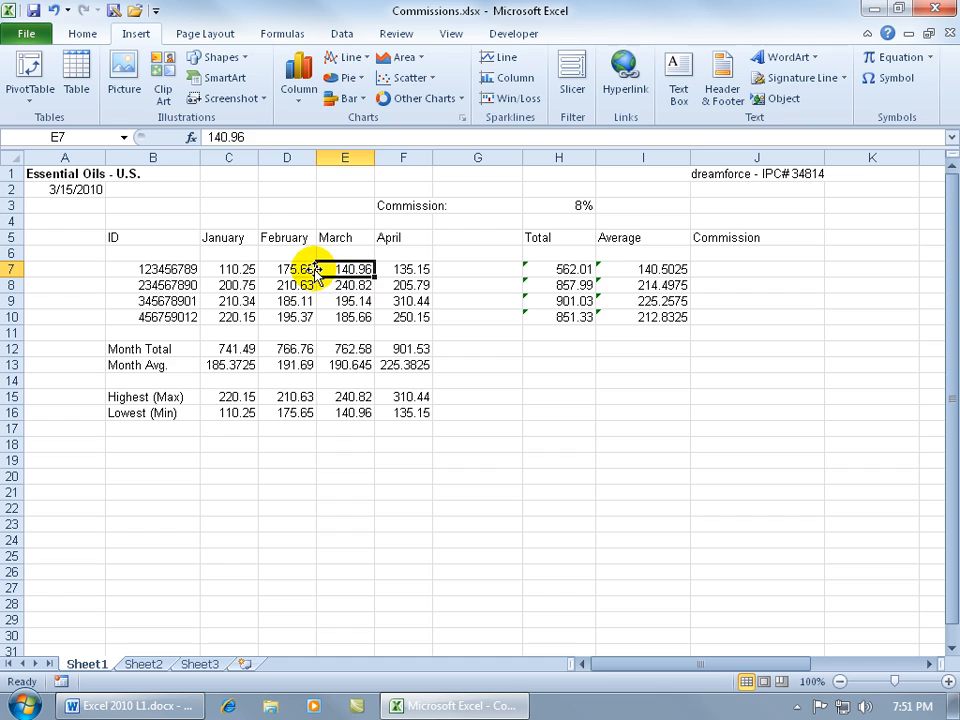
{"action": "double_click", "coordinate": [316, 270]}
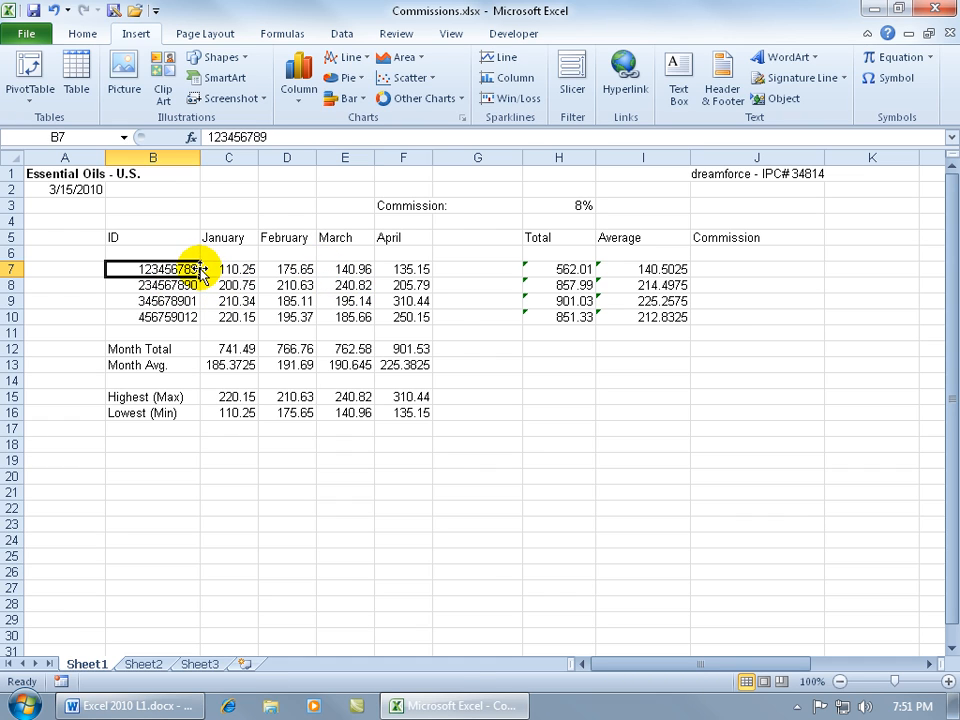
{"action": "double_click", "coordinate": [197, 270]}
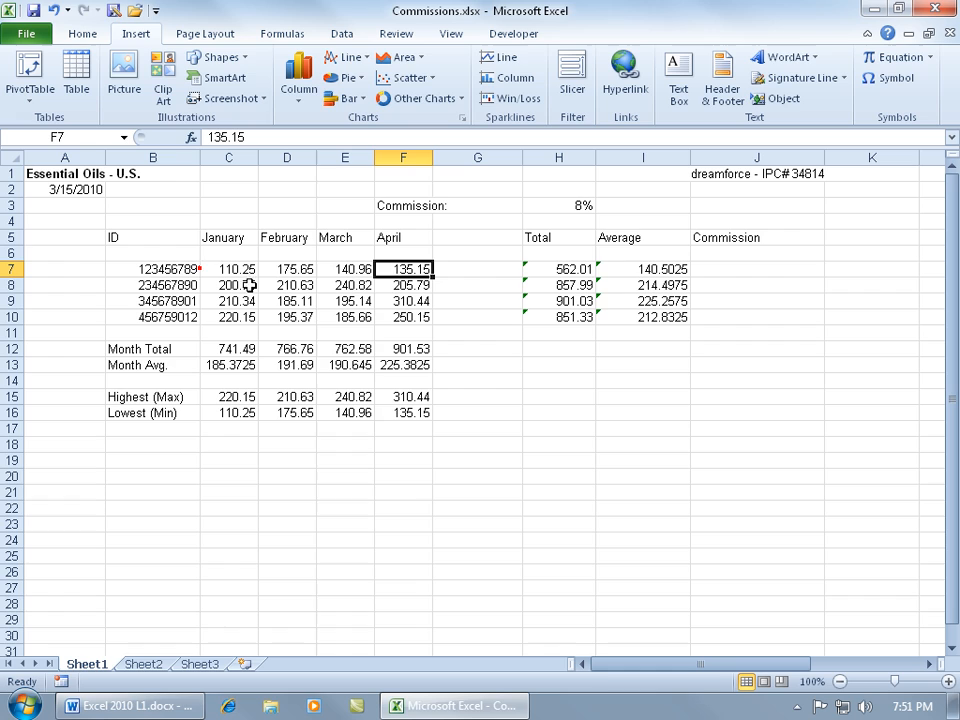
{"action": "double_click", "coordinate": [396, 277]}
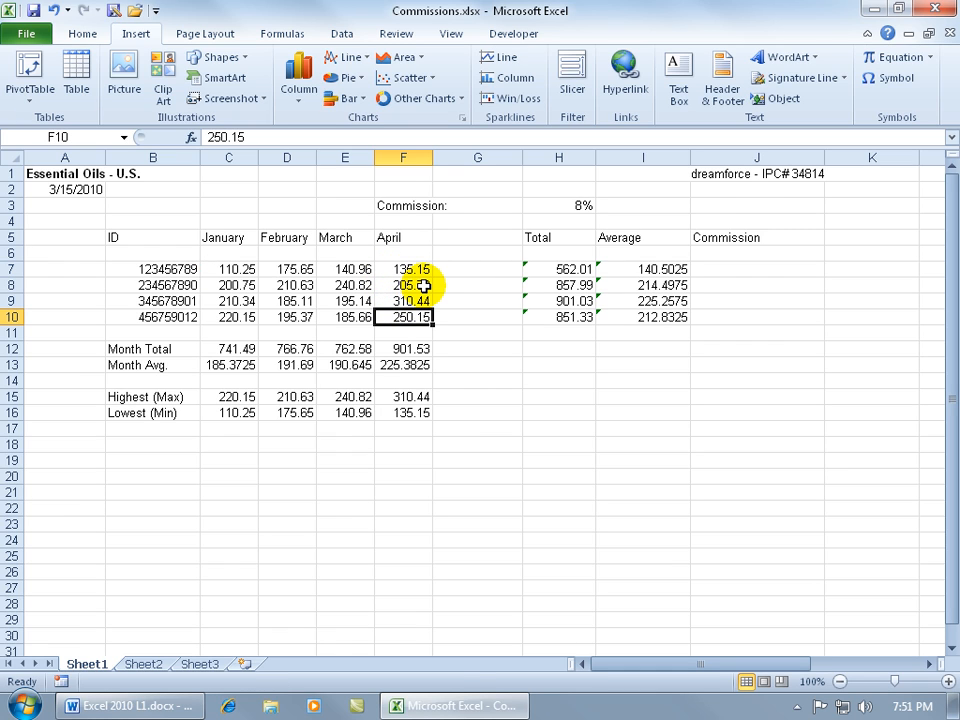